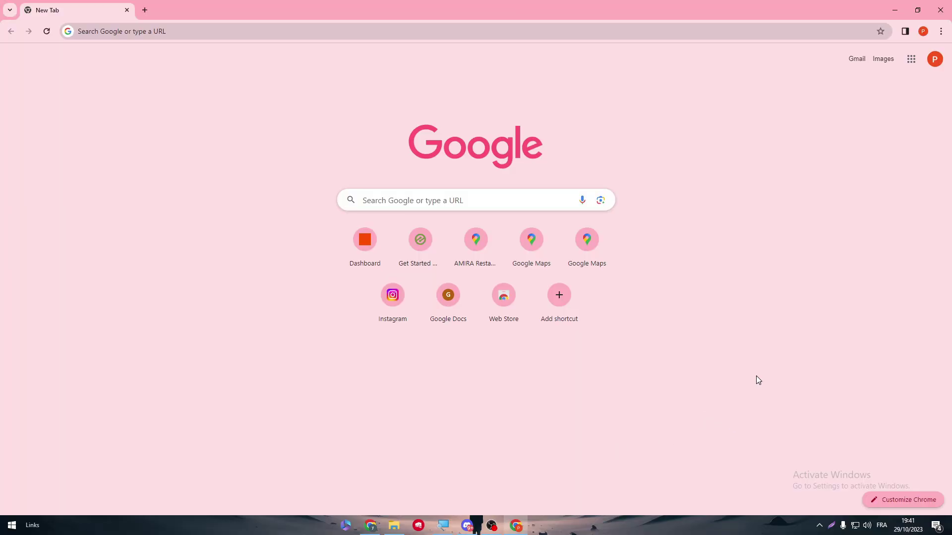
# - Open the Google apps panel on Chrome's New Tab page and scroll down to Blogger
pyautogui.click(912, 60)
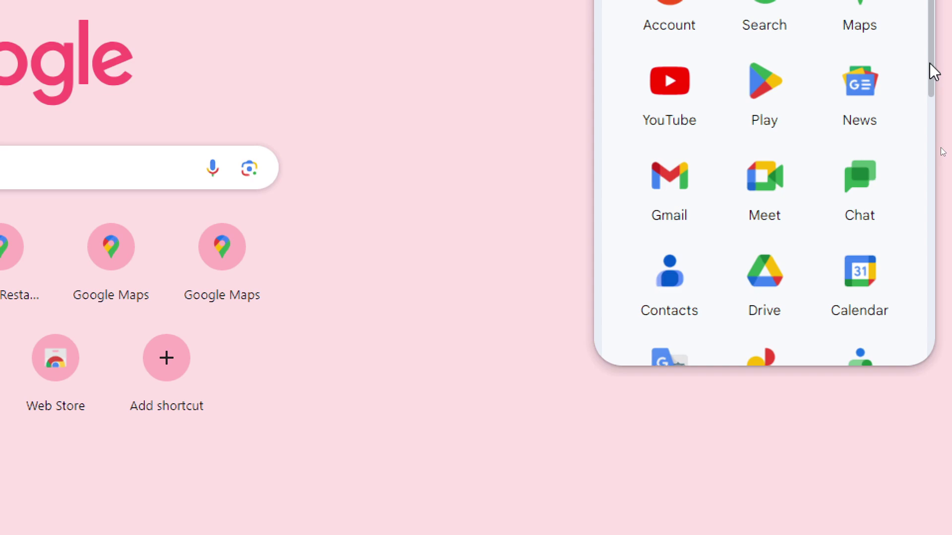
pyautogui.moveTo(929, 70); pyautogui.dragTo(926, 204)
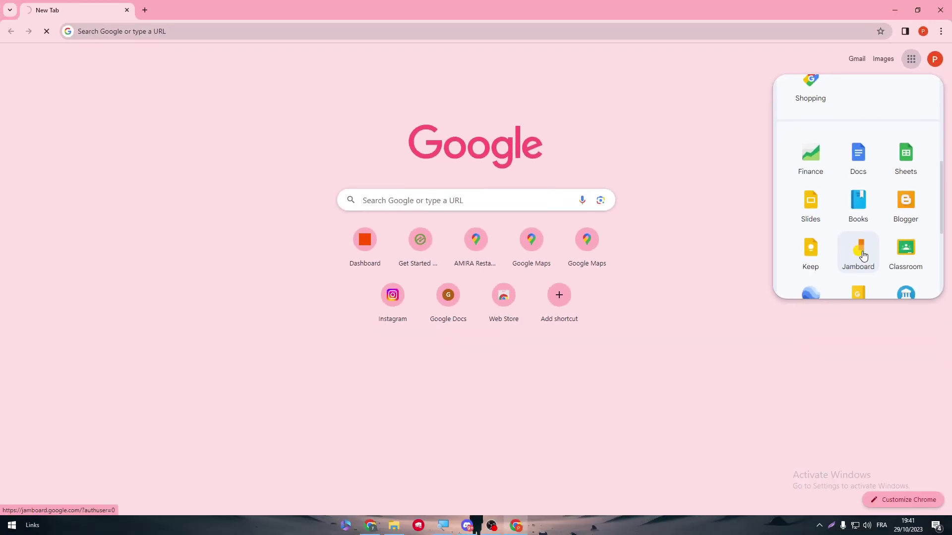
# - Create a new Blogger blog titled 'Example', giving it an address and saving it
pyautogui.click(860, 168)
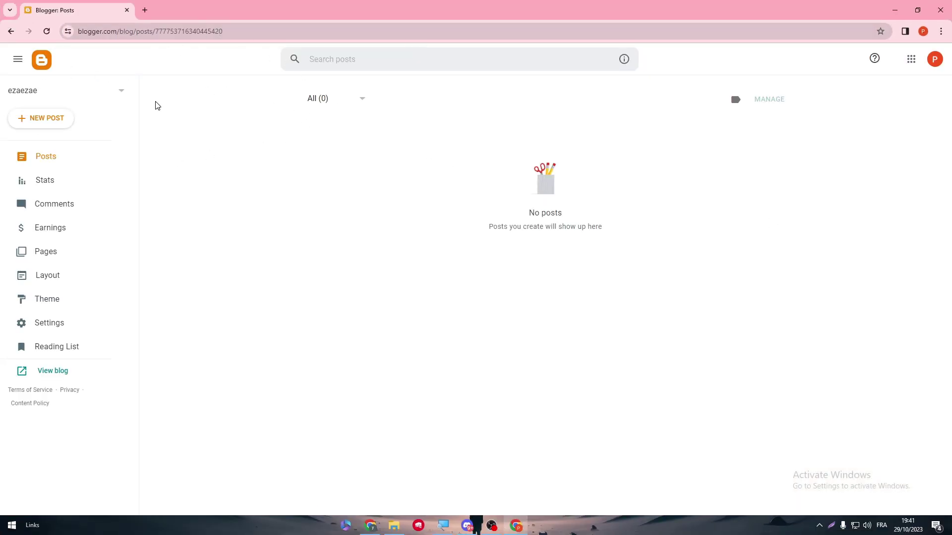
pyautogui.click(74, 90)
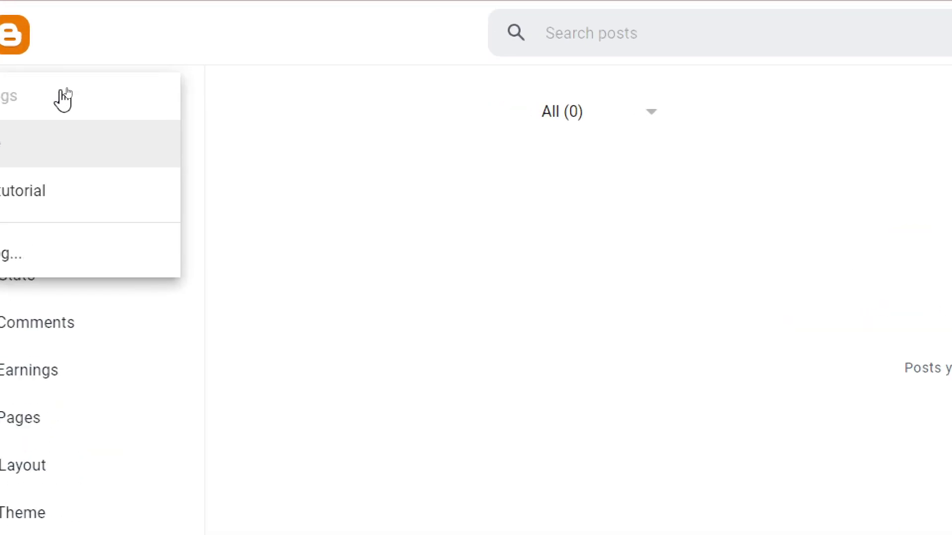
pyautogui.click(57, 274)
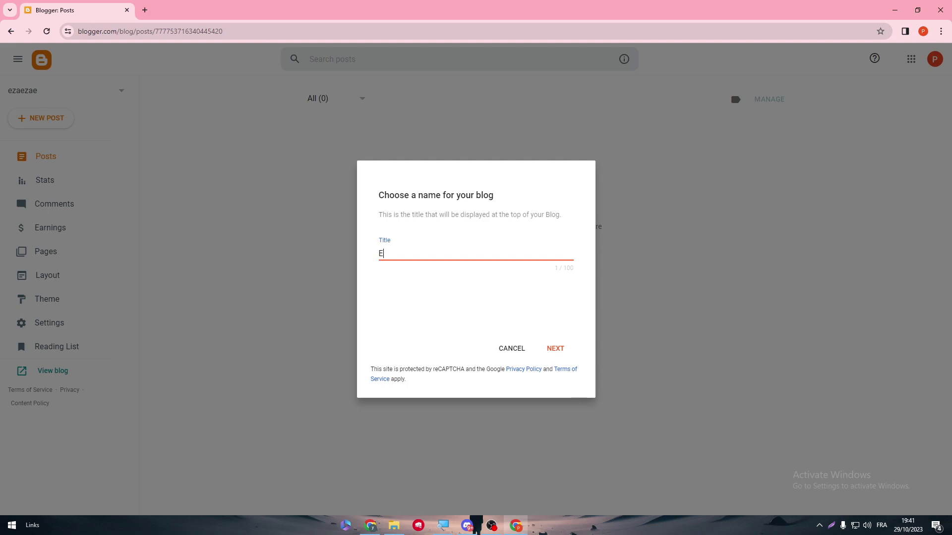
pyautogui.click(547, 347)
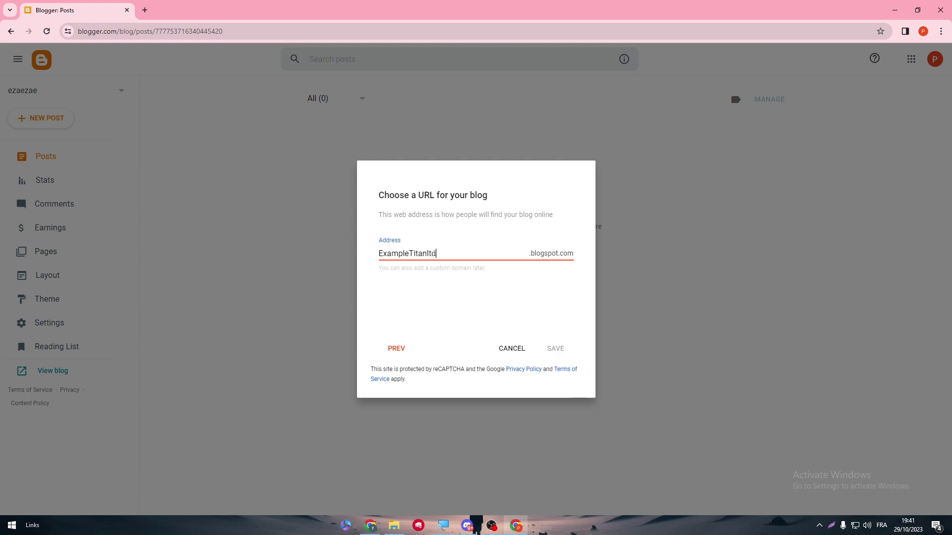
pyautogui.click(556, 349)
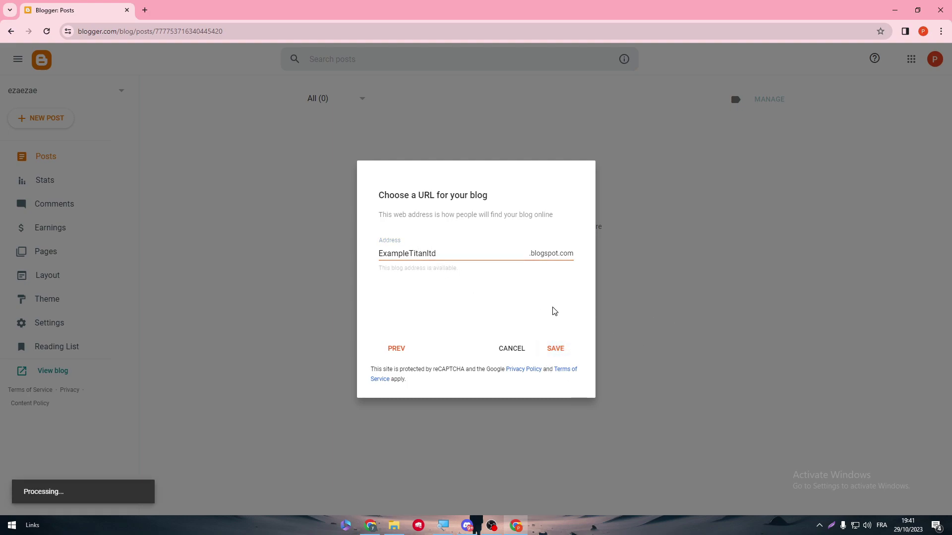
pyautogui.click(555, 347)
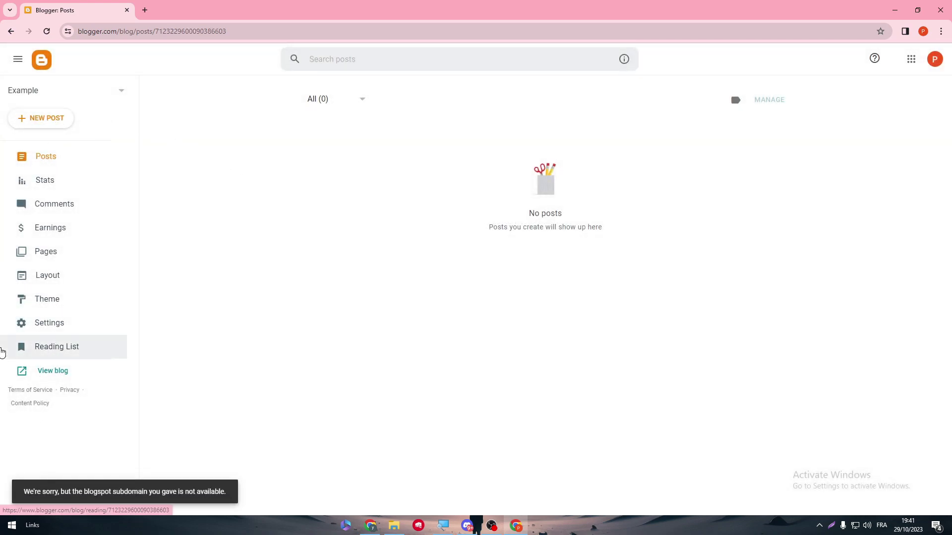
# - In a new tab, search Google for 'adsterra' and open the Adsterra website
pyautogui.click(144, 10)
pyautogui.write('a')
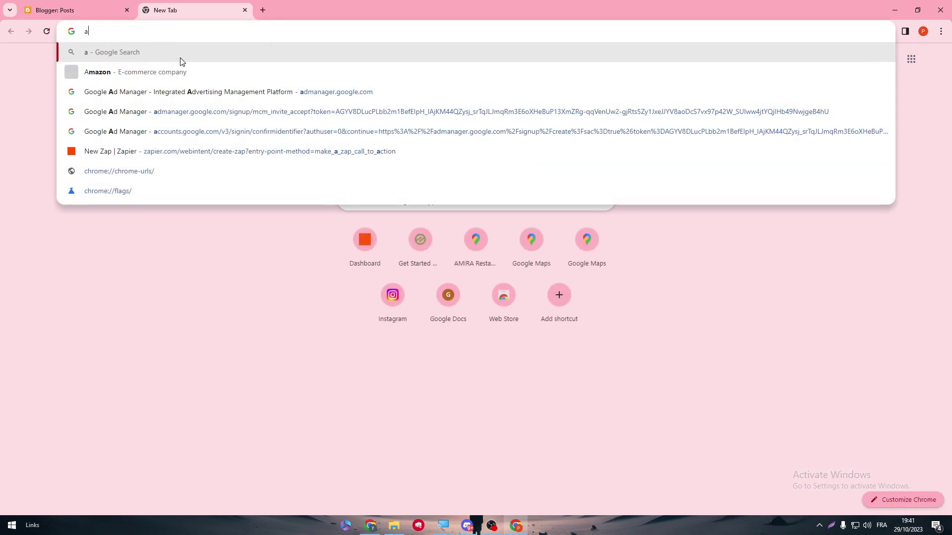
pyautogui.write('dsterra')
pyautogui.press('Return')
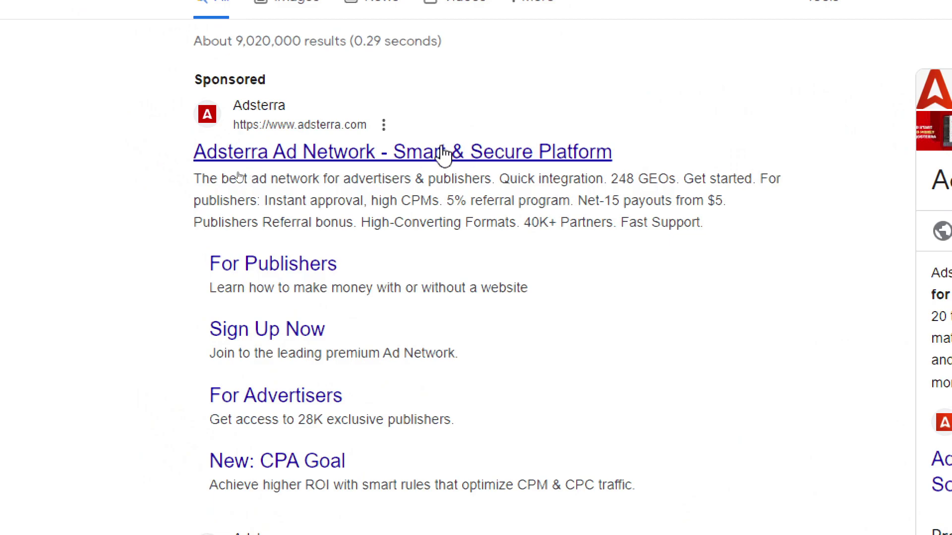
pyautogui.click(350, 162)
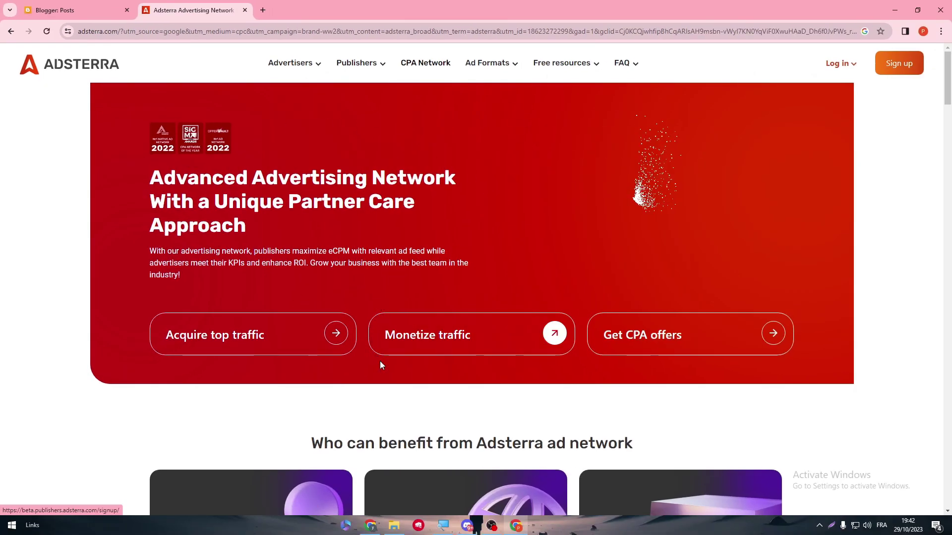
pyautogui.scroll(-1, 243, 186)
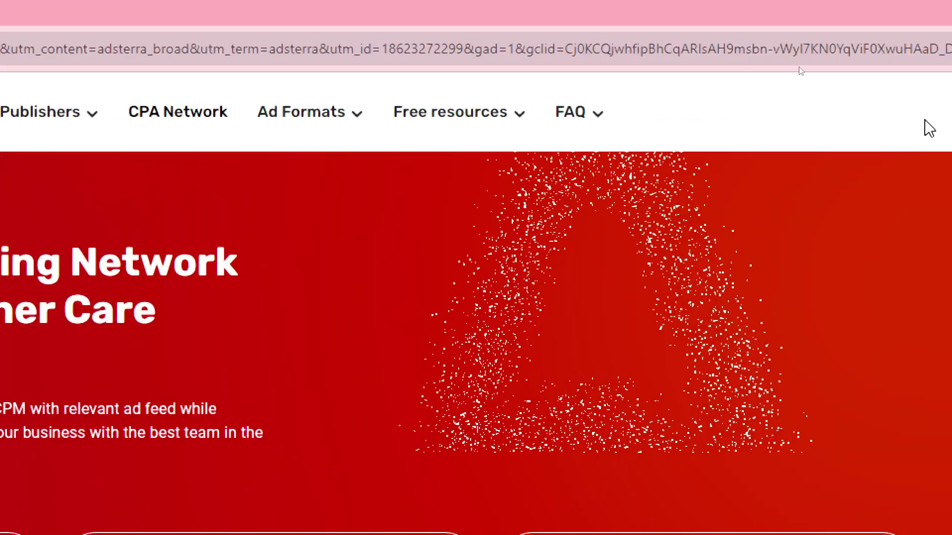
# - Accept all cookies on Adsterra and open the Publisher sign-up form
pyautogui.click(862, 130)
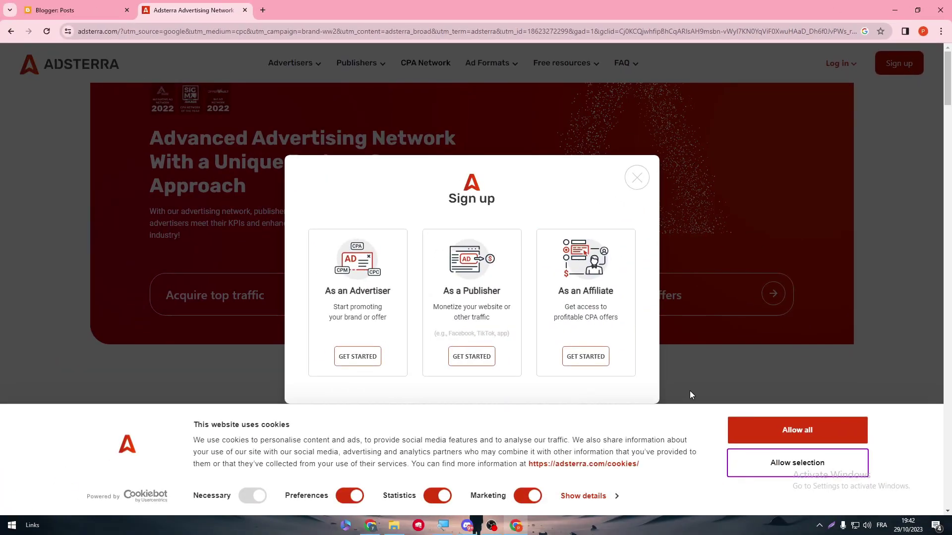
pyautogui.click(831, 438)
pyautogui.click(723, 296)
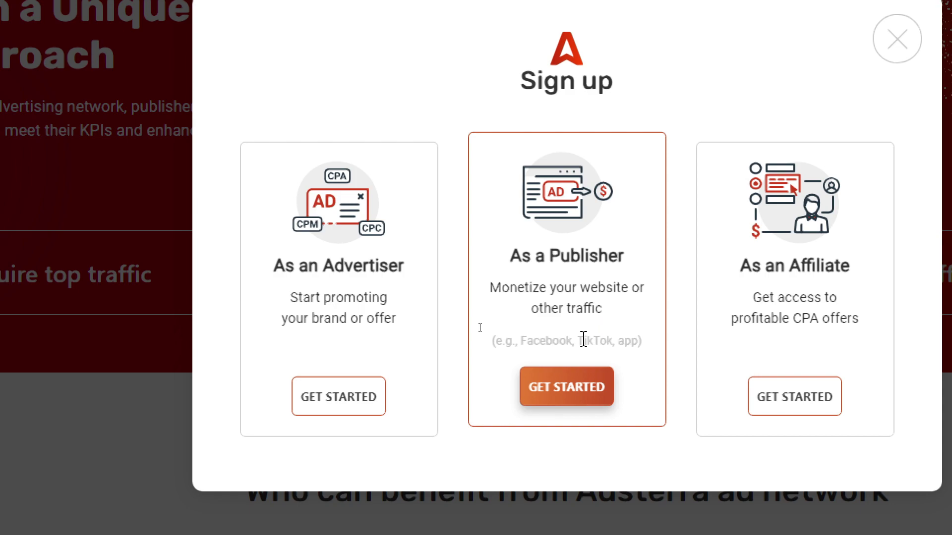
pyautogui.click(553, 389)
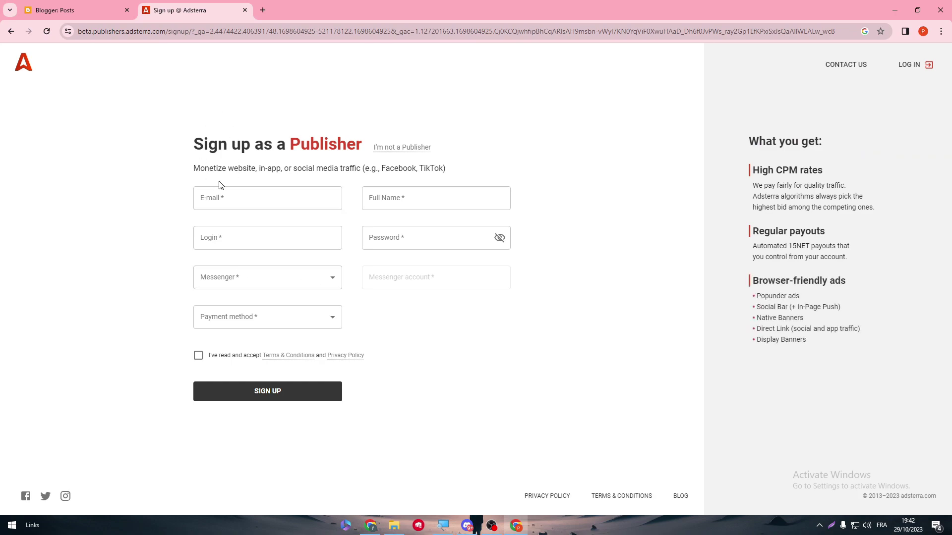
# - Check which Google account e-mail is signed in, then return to the Adsterra sign-up page
pyautogui.click(268, 10)
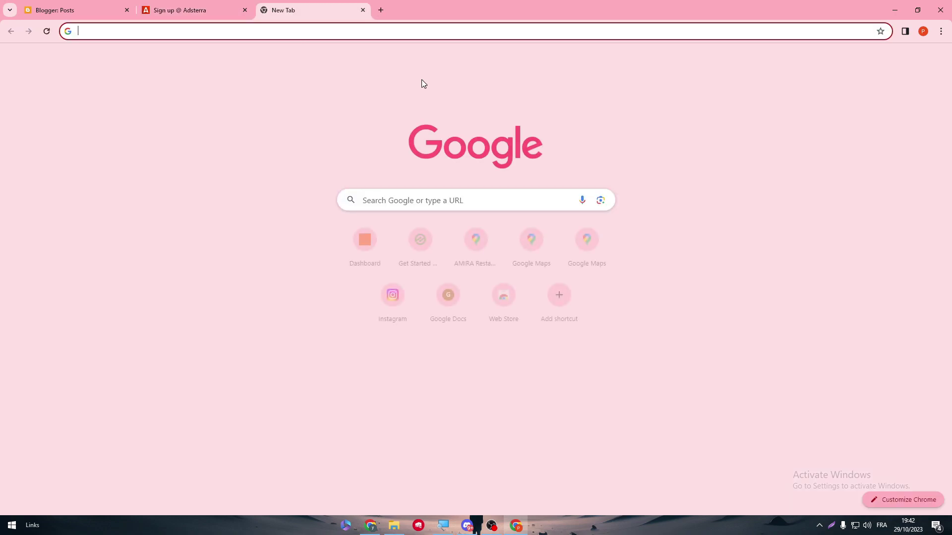
pyautogui.click(935, 60)
pyautogui.hotkey('ctrl', 'shift', 'Tab')
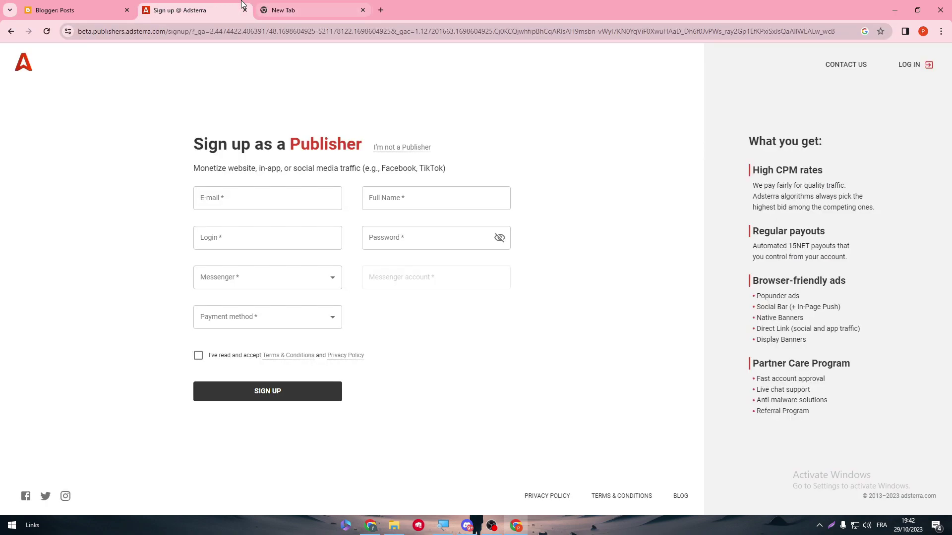
# - Fill in the account e-mail, login 'username', full name and a password
pyautogui.hotkey('ctrl', 'v')
pyautogui.click(259, 246)
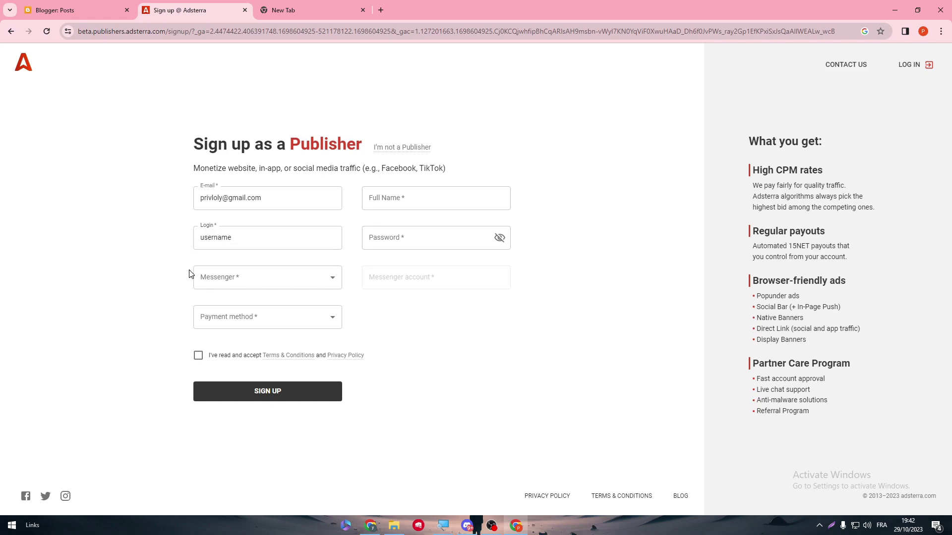
pyautogui.click(377, 197)
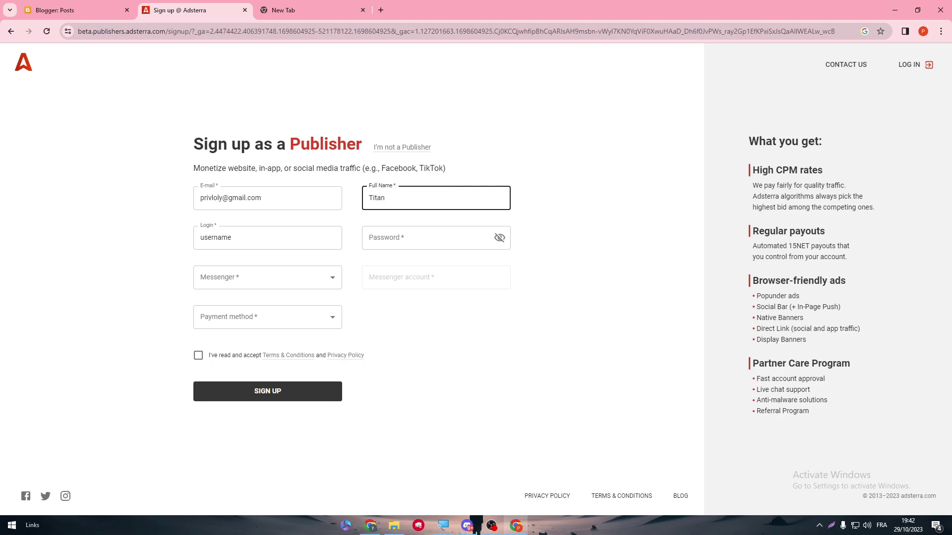
pyautogui.click(426, 237)
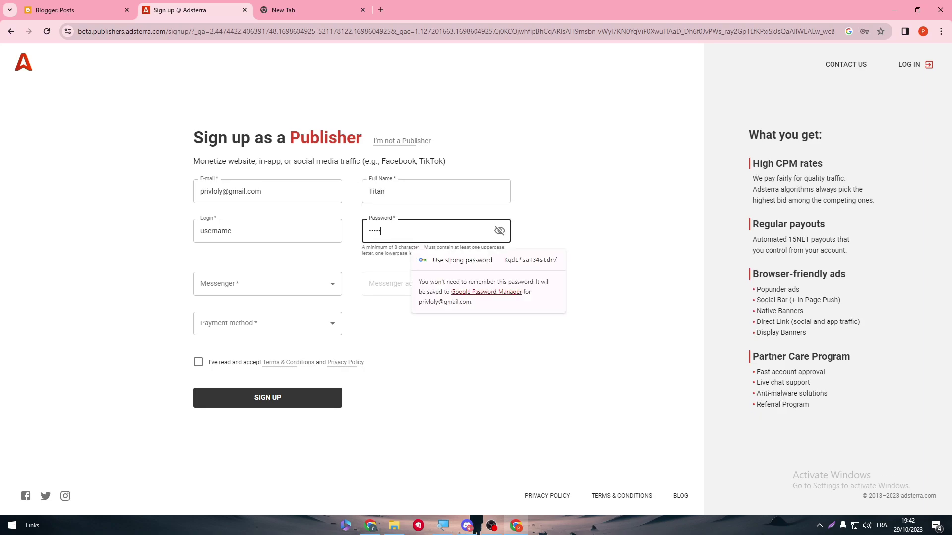
pyautogui.click(576, 196)
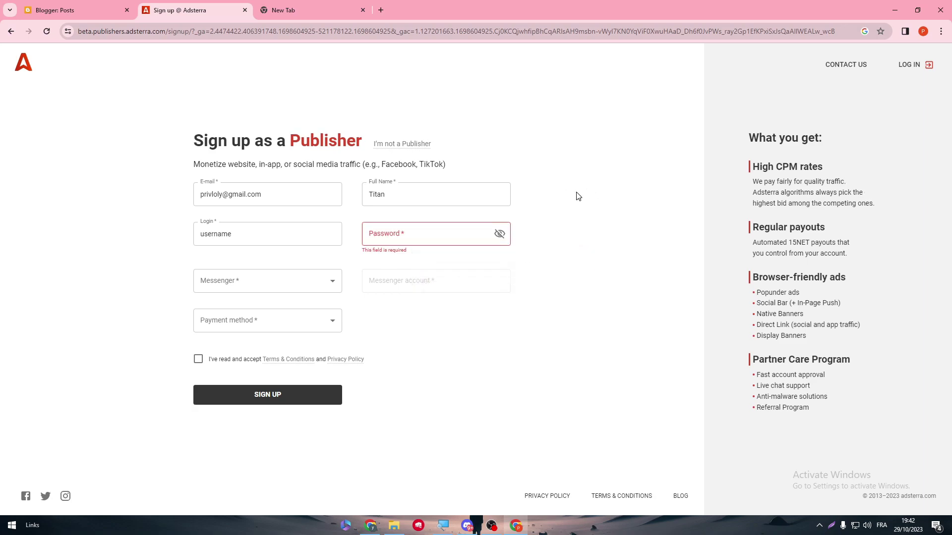
pyautogui.click(397, 234)
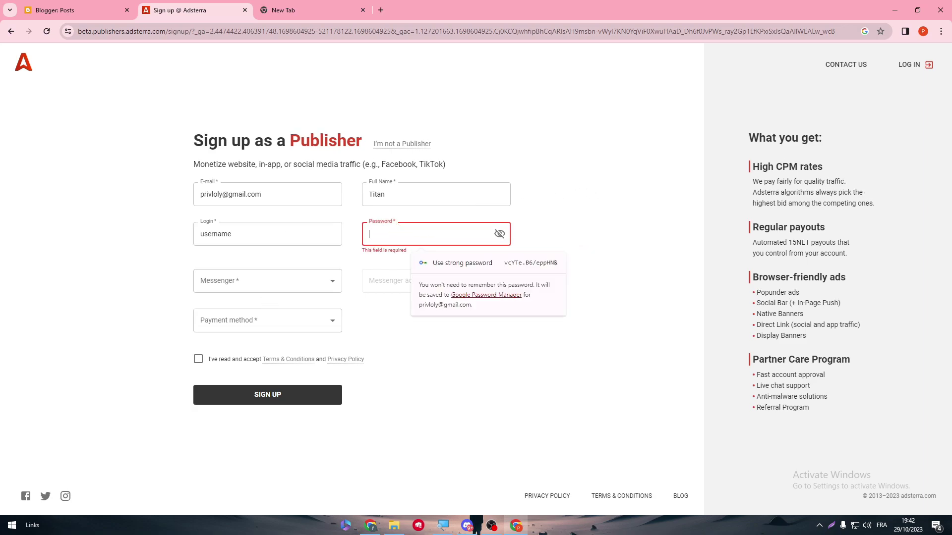
pyautogui.write('••••••••')
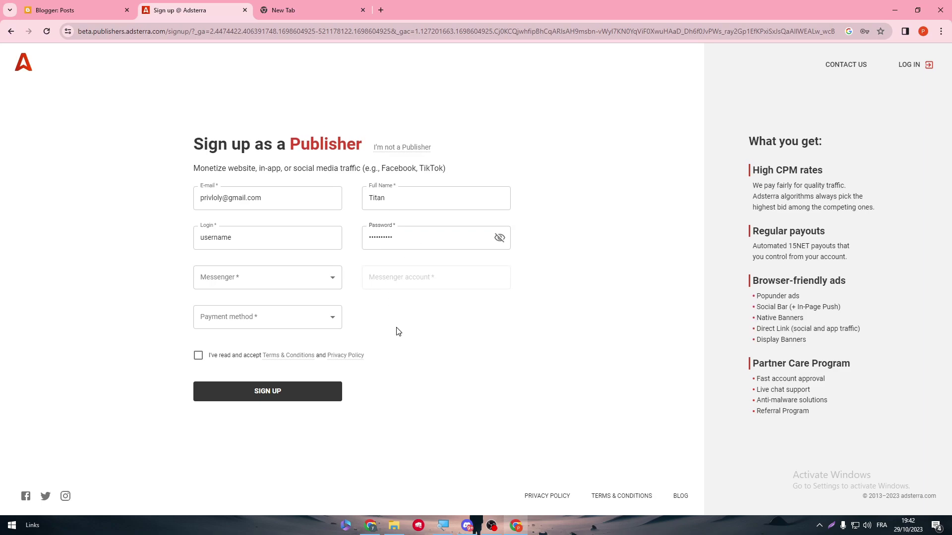
# - Choose Facebook as the messenger and enter the messenger account handle
pyautogui.click(327, 277)
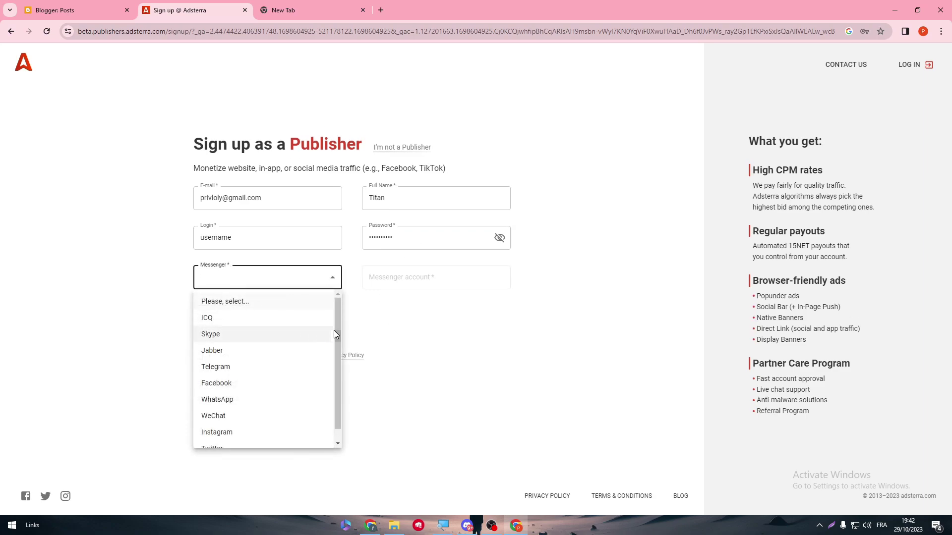
pyautogui.scroll(-1, 310, 329)
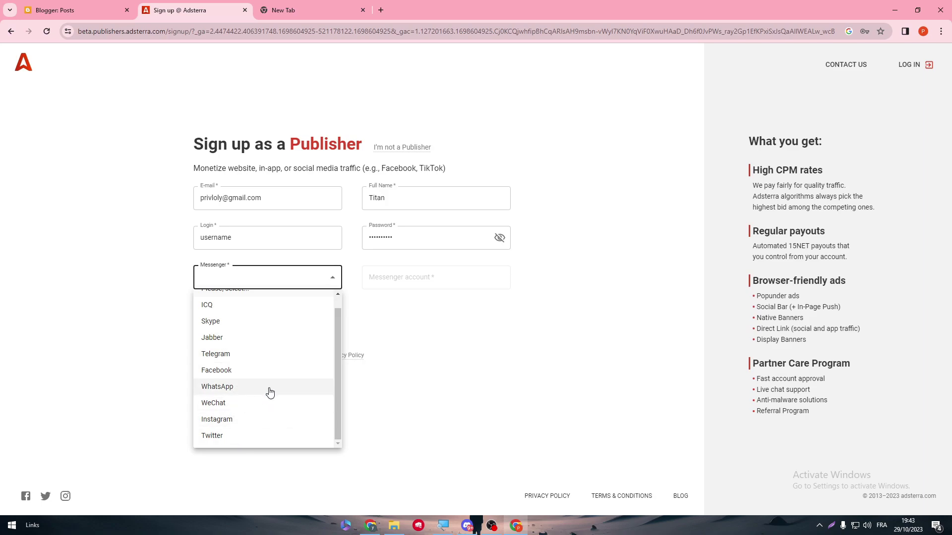
pyautogui.scroll(1, 336, 310)
pyautogui.scroll(-1, 223, 386)
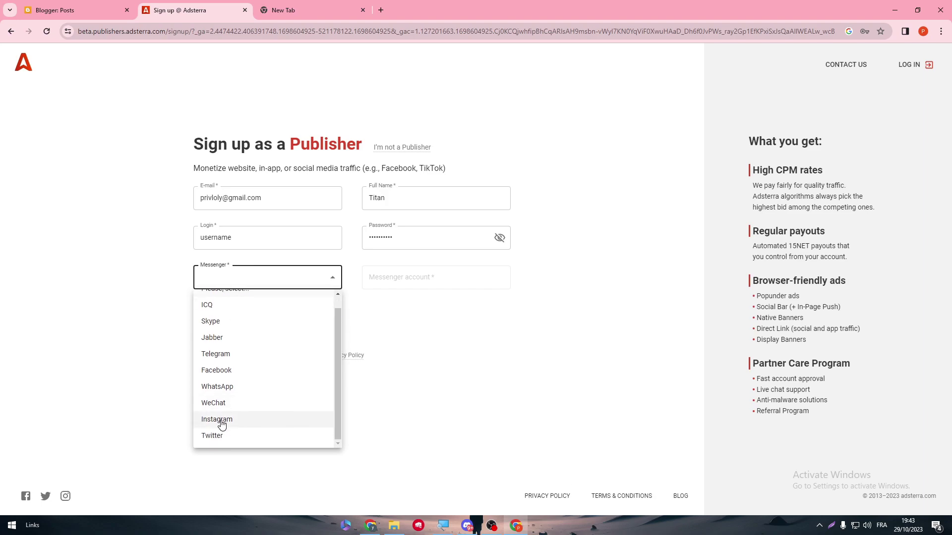
pyautogui.click(228, 373)
pyautogui.click(423, 282)
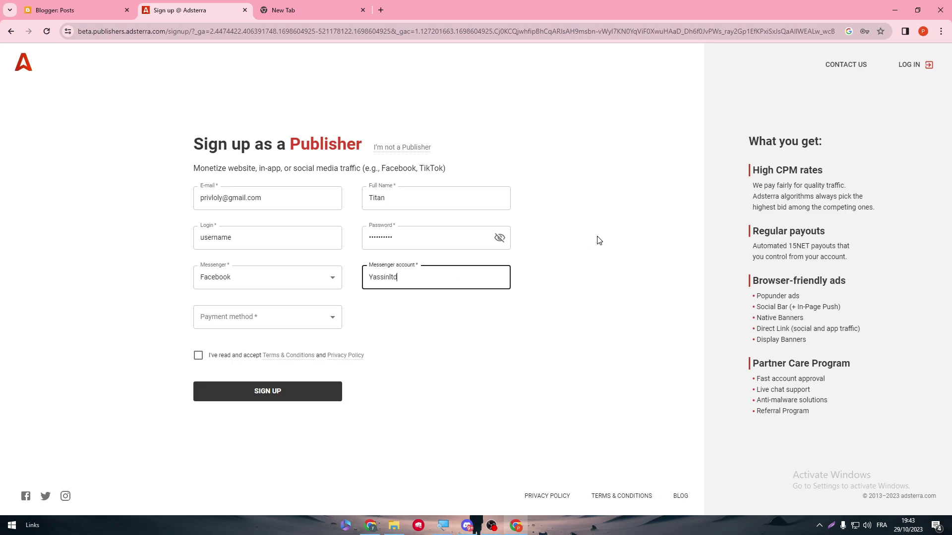
pyautogui.write('Yassinltd')
# - Pick PayPal, accept the terms, and submit, appending '1' to the rejected login before resubmitting
pyautogui.click(266, 315)
pyautogui.click(236, 357)
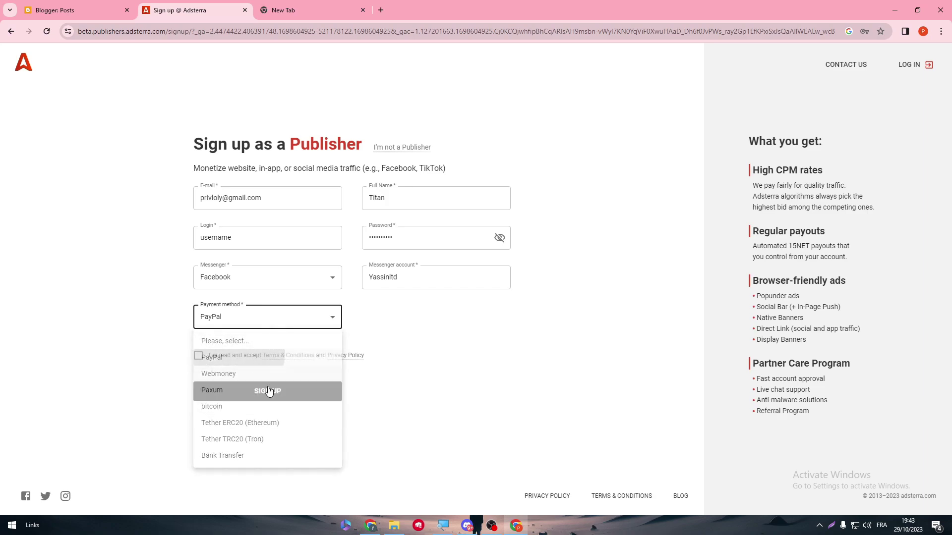
pyautogui.click(198, 355)
pyautogui.click(256, 395)
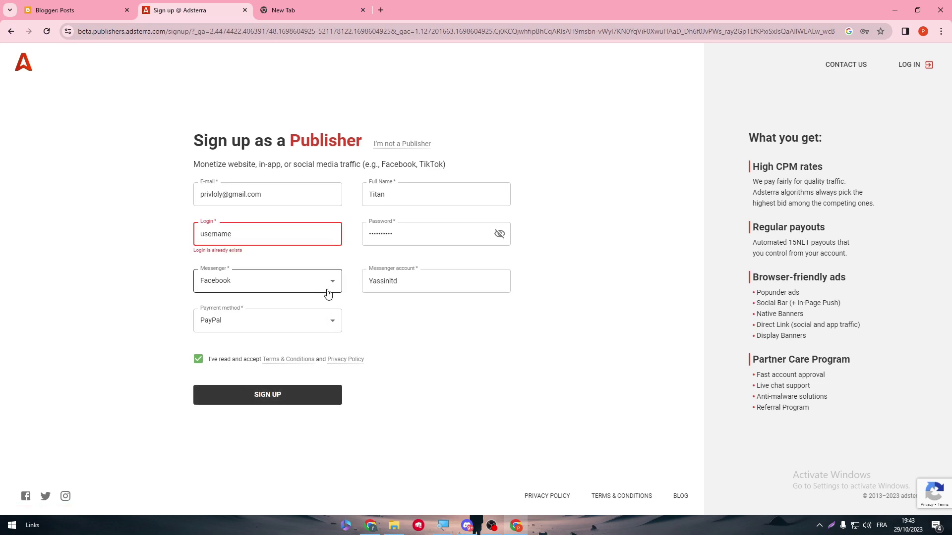
pyautogui.write('1titan')
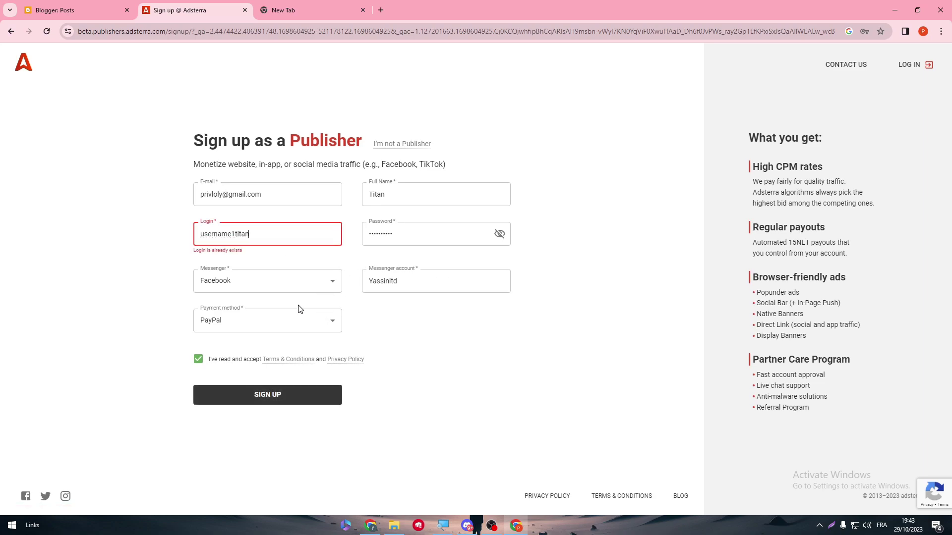
pyautogui.click(287, 399)
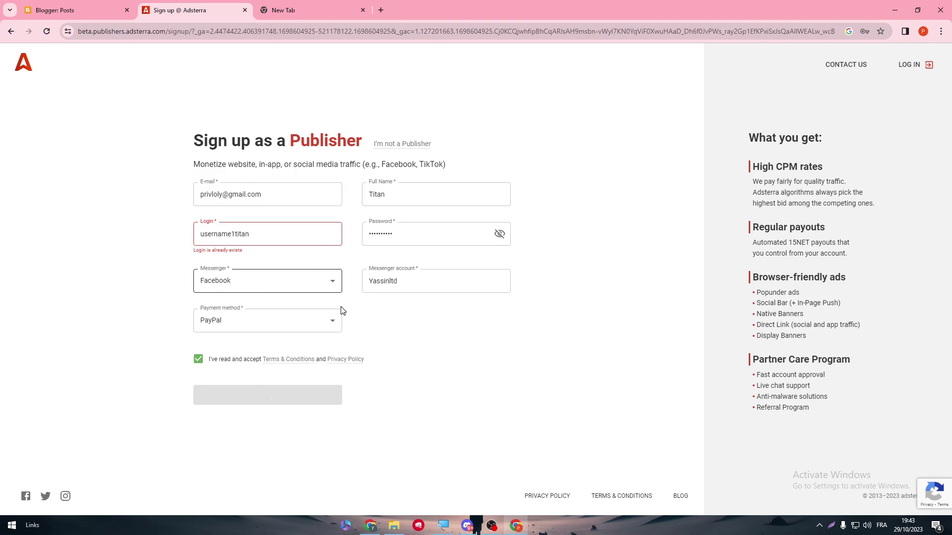
# - Open Gmail in the spare tab and reload the inbox to check for Adsterra's mail
pyautogui.click(290, 10)
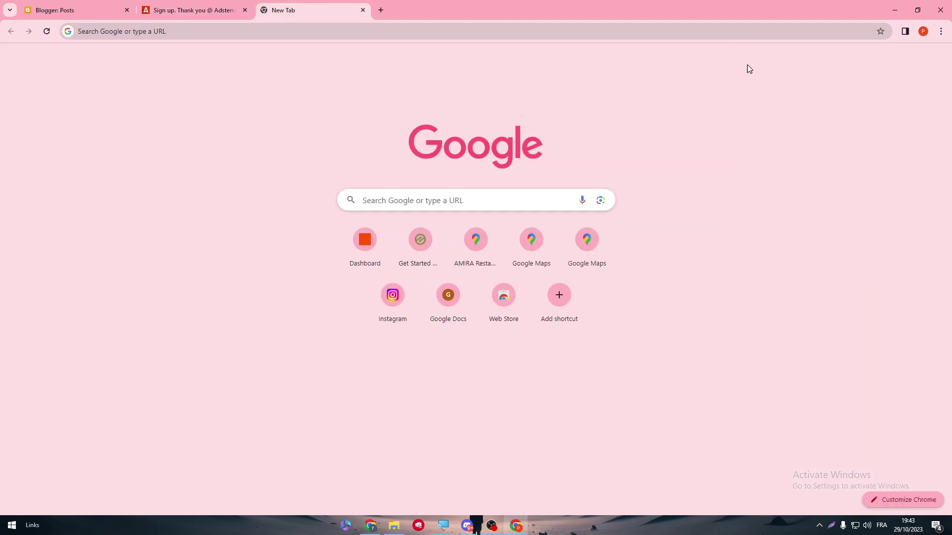
pyautogui.click(856, 59)
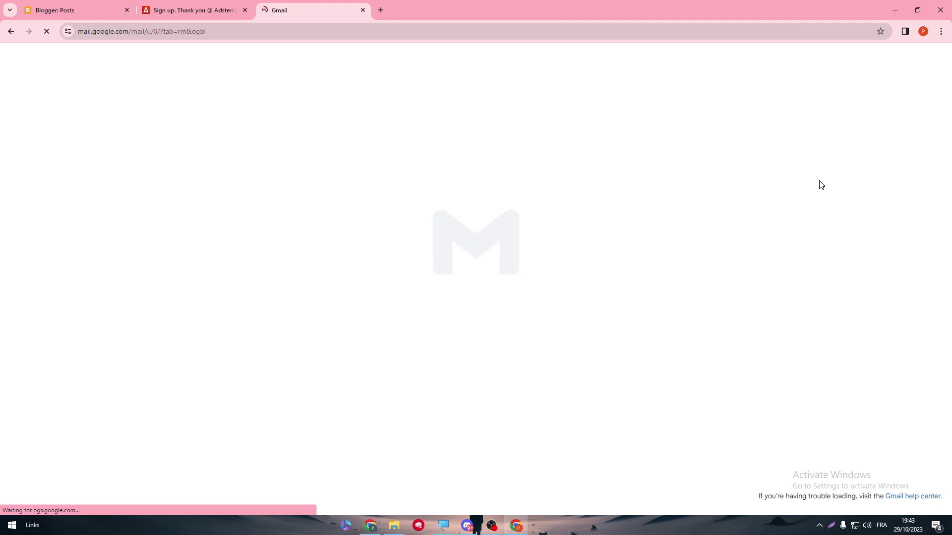
pyautogui.click(231, 194)
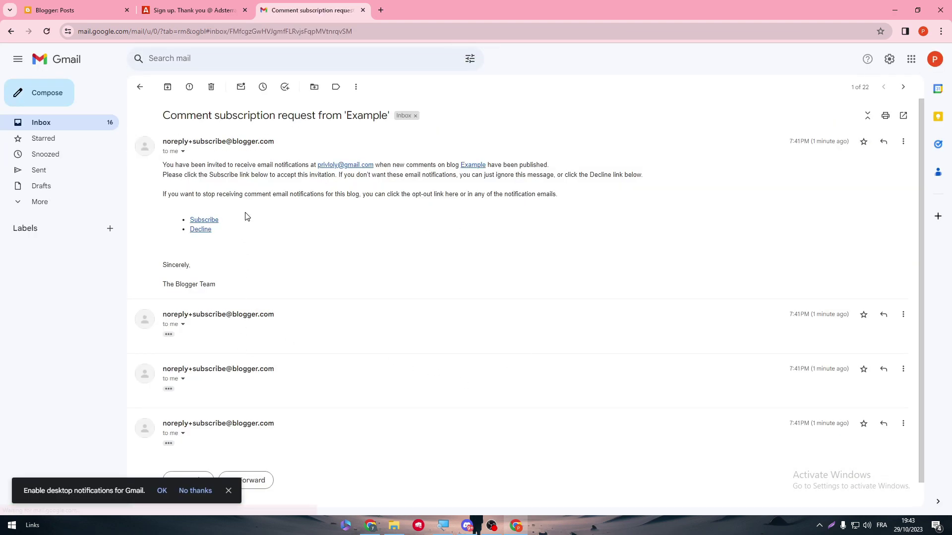
pyautogui.click(63, 122)
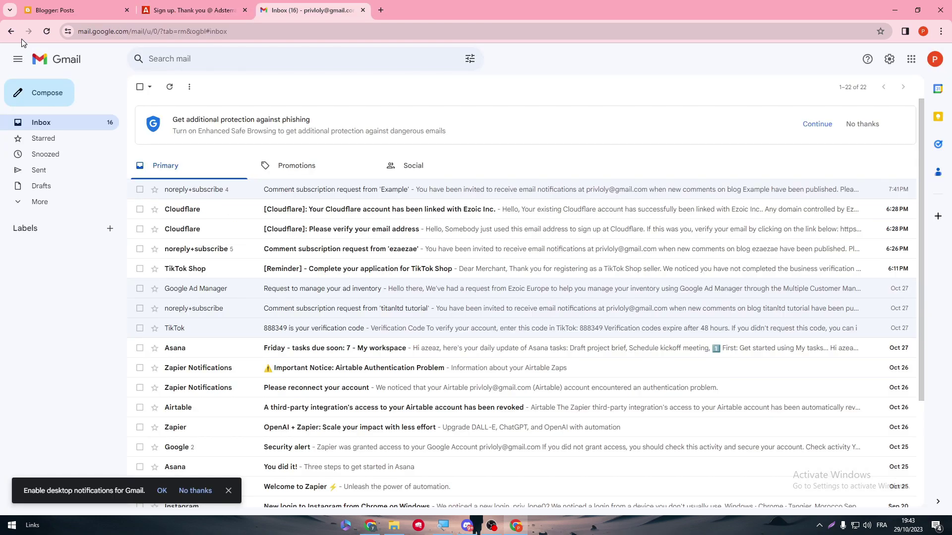
pyautogui.click(47, 31)
# - Switch between Adsterra's confirm-email page and the inbox until the registration email arrives
pyautogui.click(193, 10)
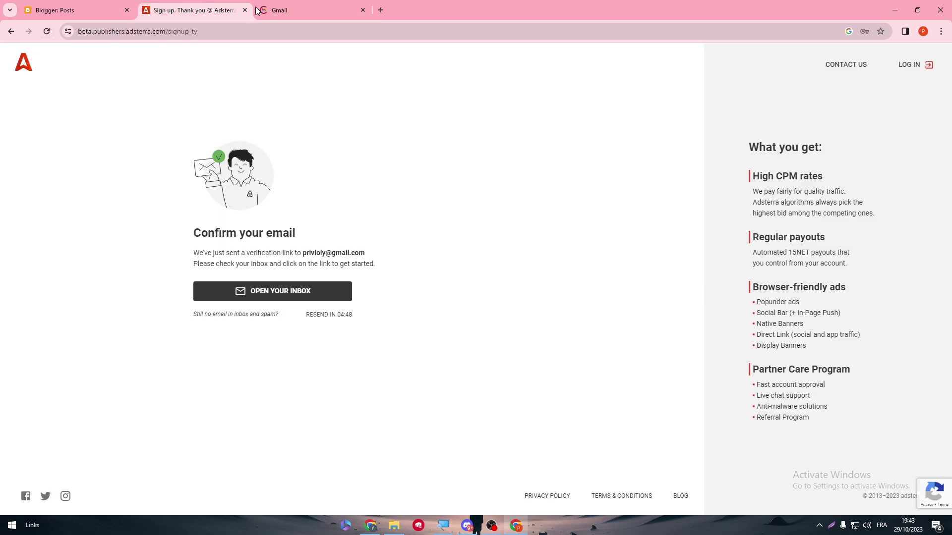
pyautogui.click(304, 296)
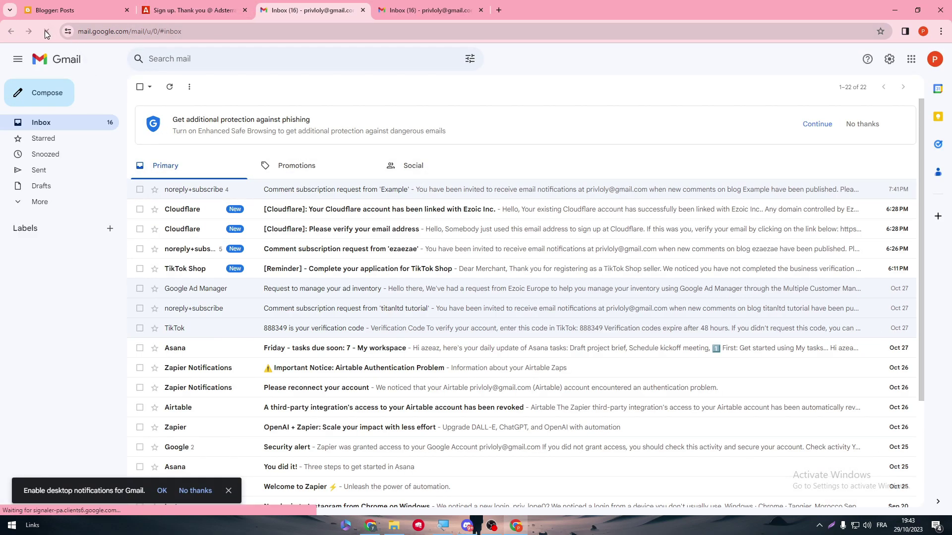
pyautogui.click(427, 8)
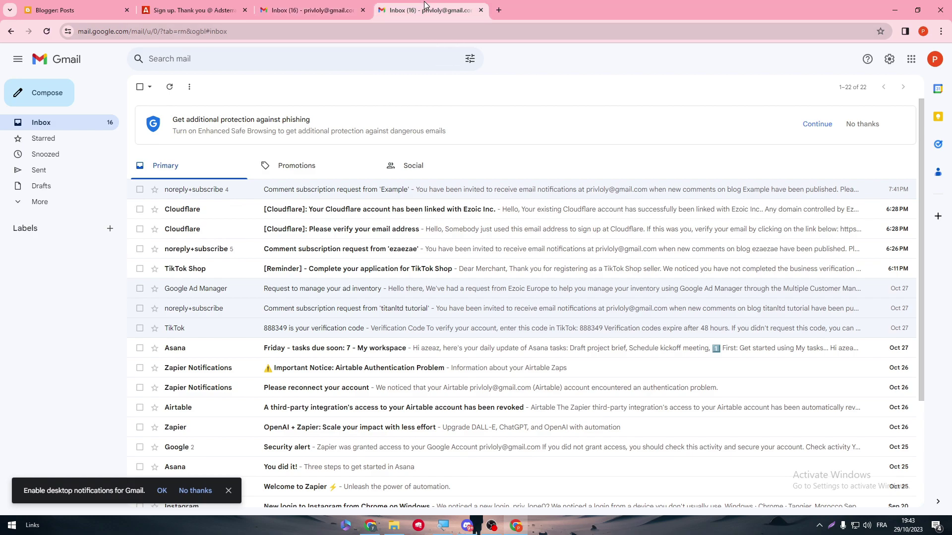
pyautogui.click(44, 207)
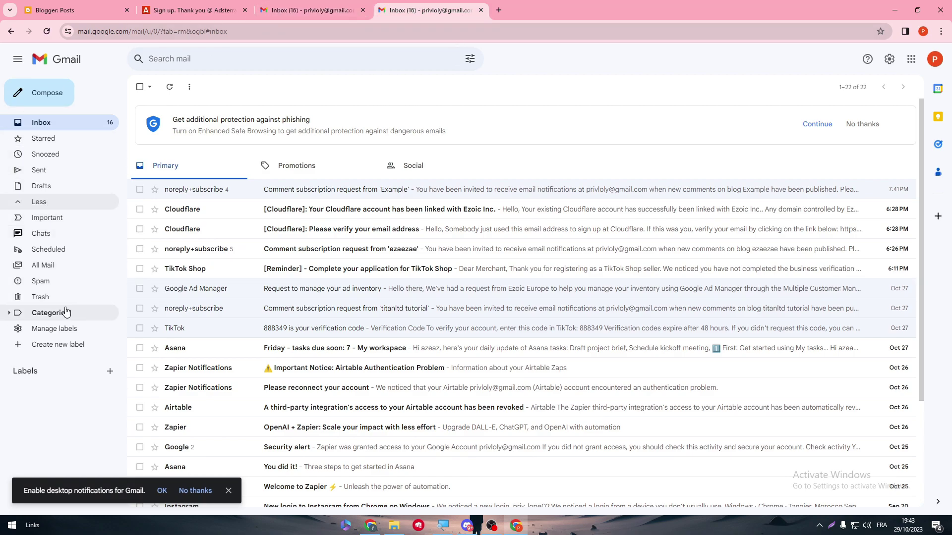
pyautogui.click(194, 10)
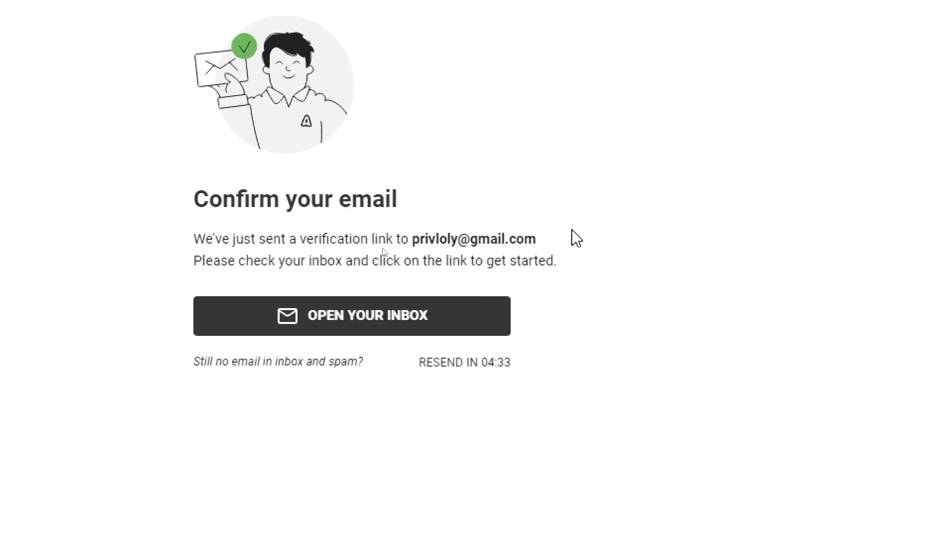
pyautogui.moveTo(187, 263); pyautogui.dragTo(612, 276)
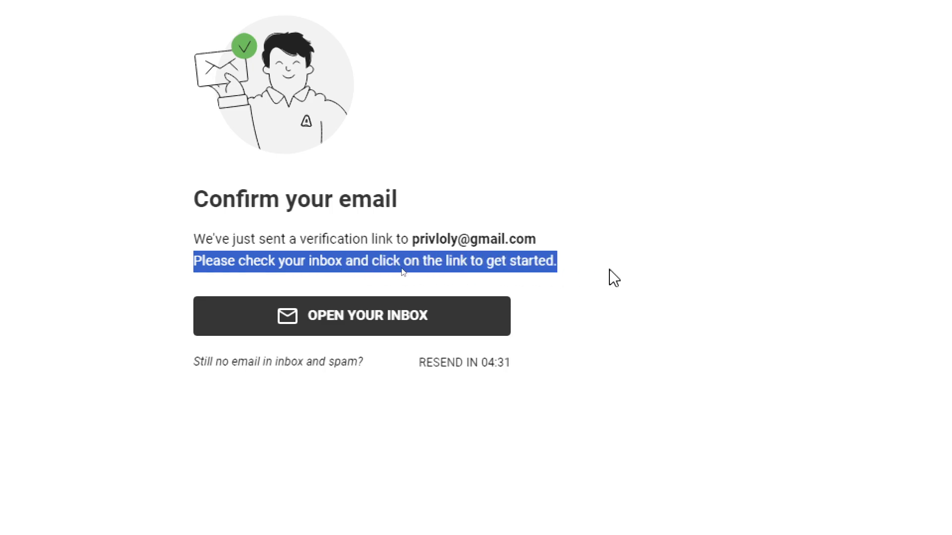
pyautogui.click(610, 271)
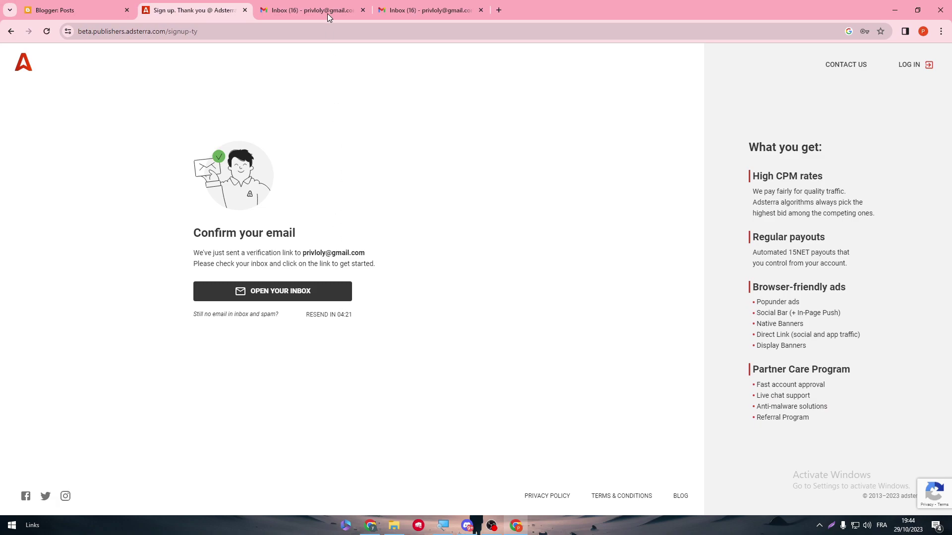
pyautogui.click(328, 11)
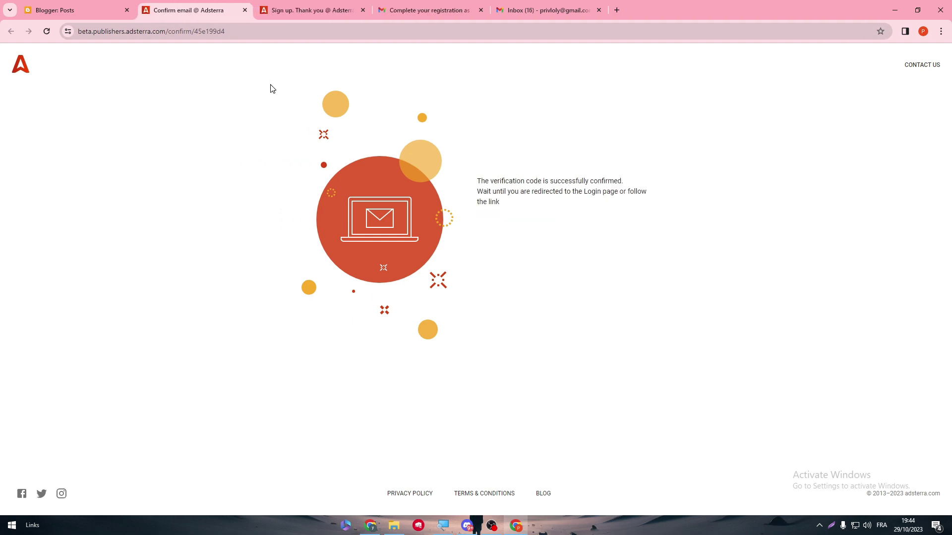
# - After the verification confirmation, log into Adsterra with the account e-mail and password, passing reCAPTCHA
pyautogui.moveTo(488, 181); pyautogui.dragTo(590, 199)
pyautogui.click(567, 199)
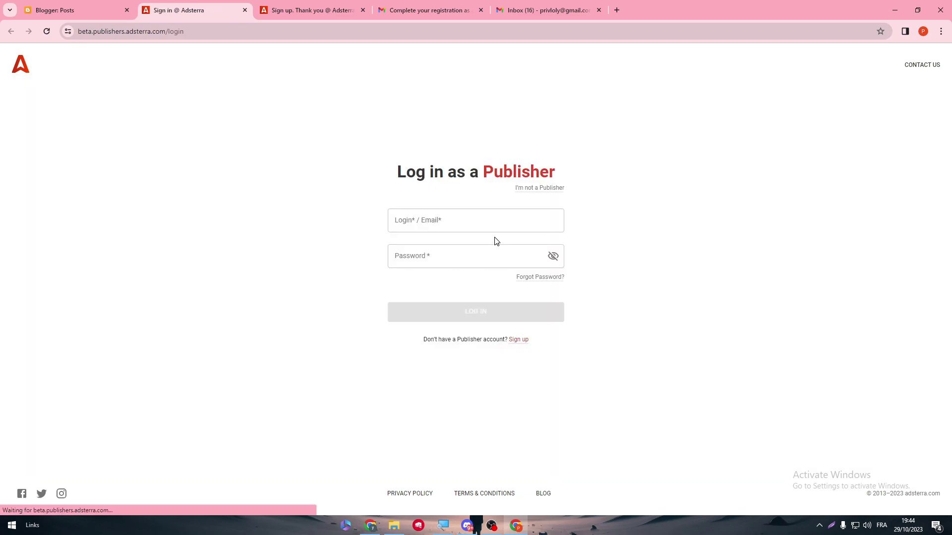
pyautogui.click(387, 219)
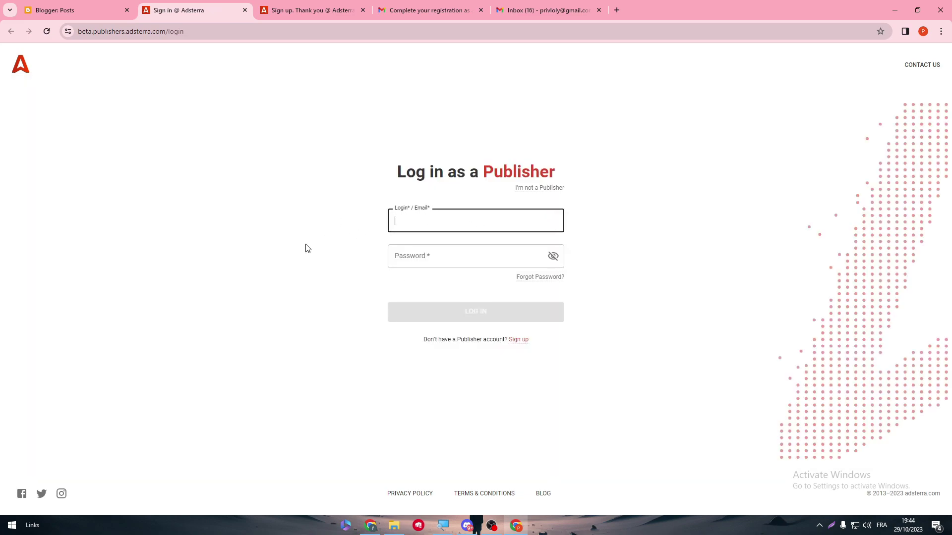
pyautogui.press('BackSpace')
pyautogui.hotkey('ctrl', 'v')
pyautogui.click(461, 257)
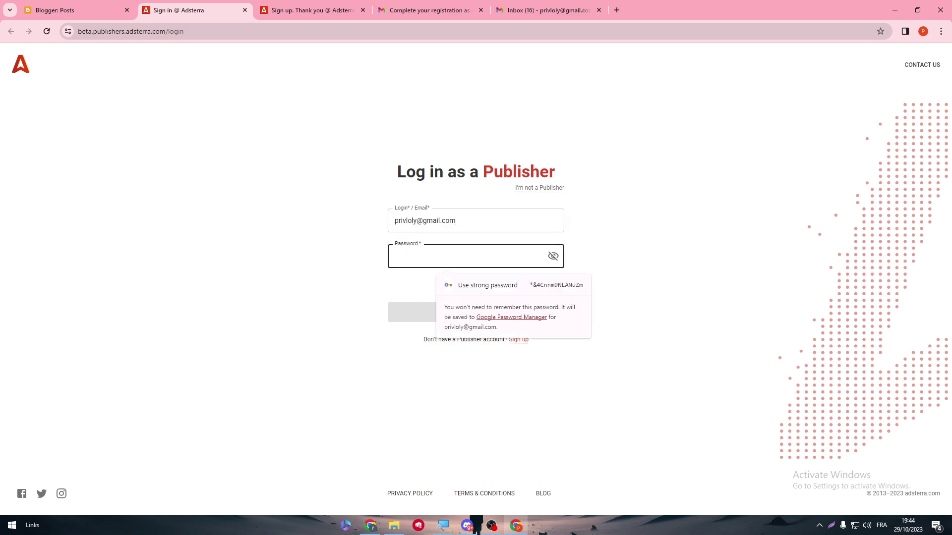
pyautogui.write('•••••••')
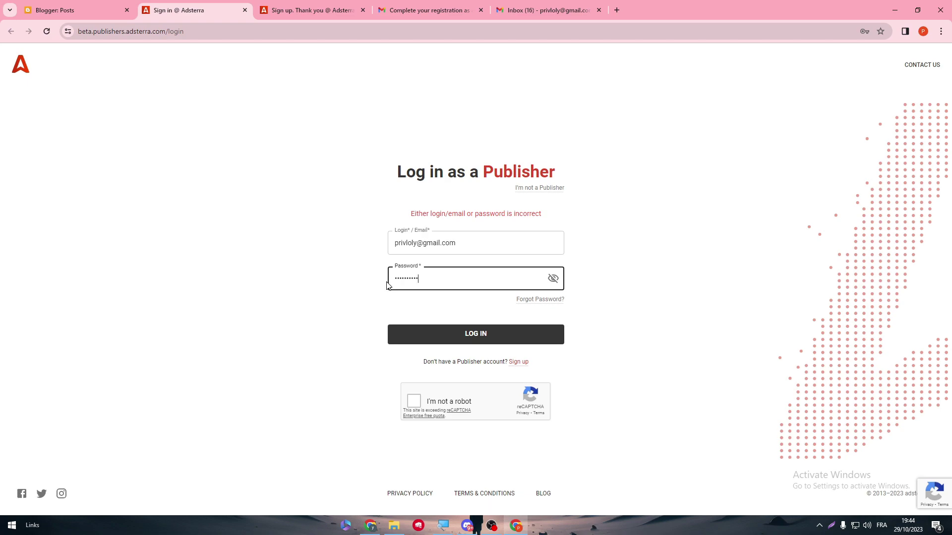
pyautogui.click(504, 328)
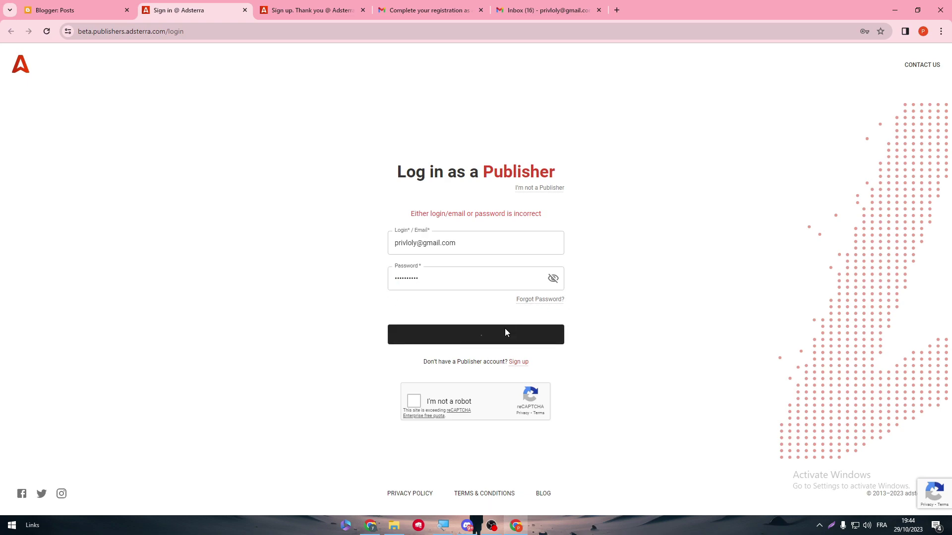
pyautogui.click(415, 406)
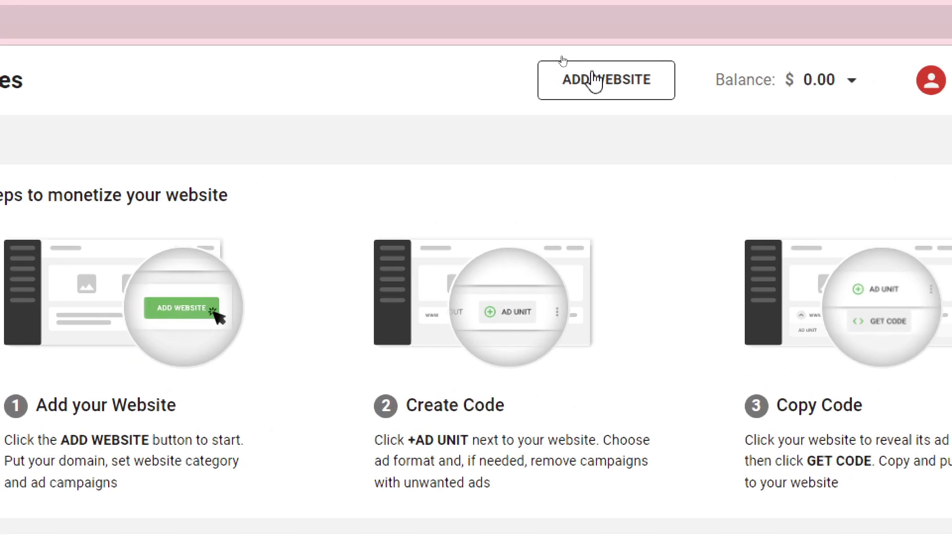
pyautogui.click(595, 78)
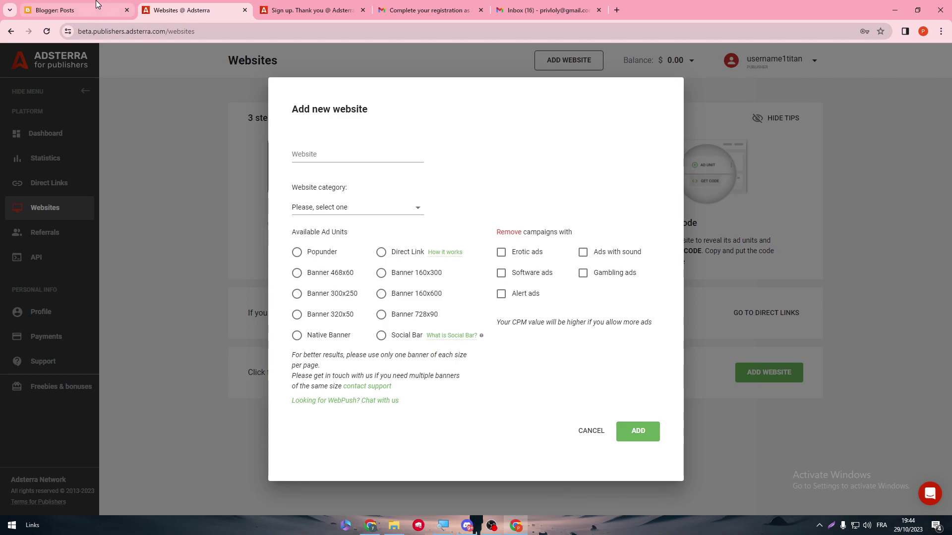
pyautogui.click(97, 5)
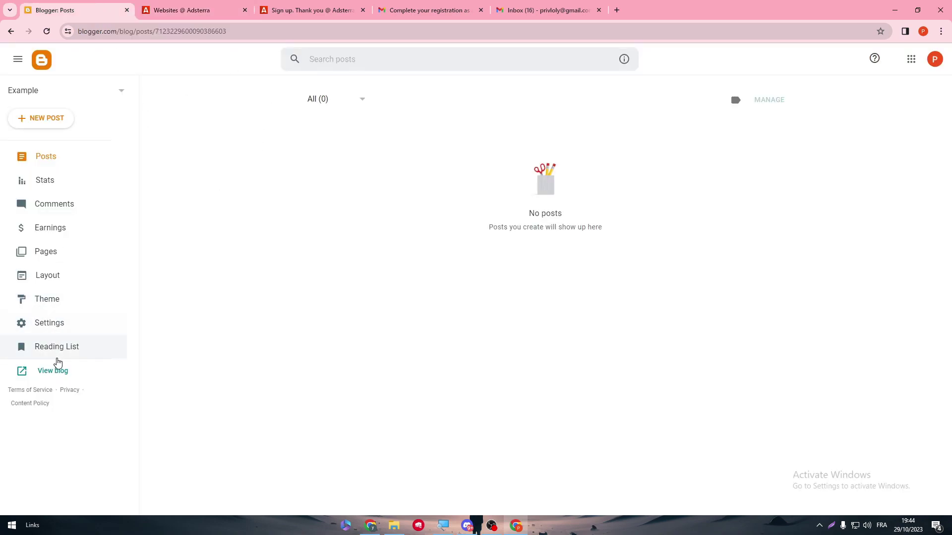
pyautogui.click(53, 371)
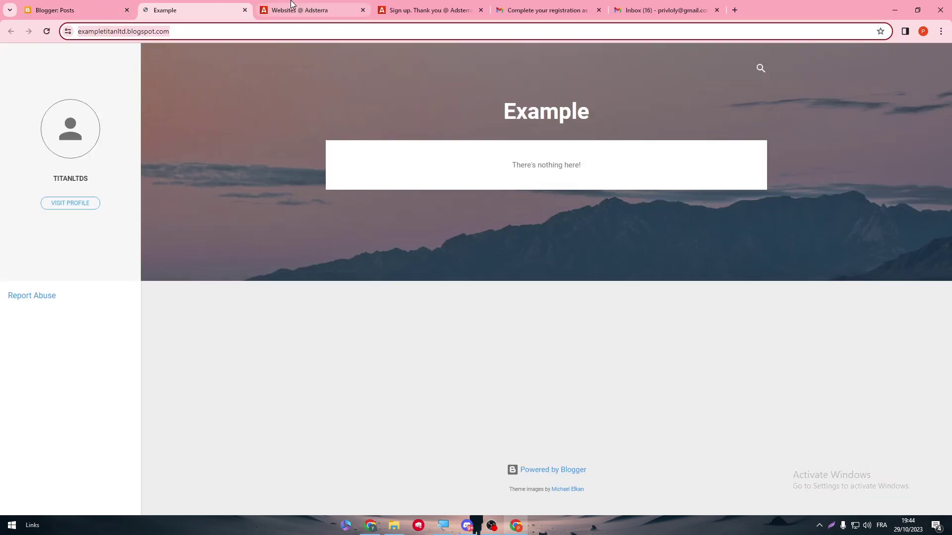
pyautogui.click(292, 10)
pyautogui.write('https://exampletitanltd.blogspot.com/')
pyautogui.moveTo(320, 156); pyautogui.dragTo(170, 163)
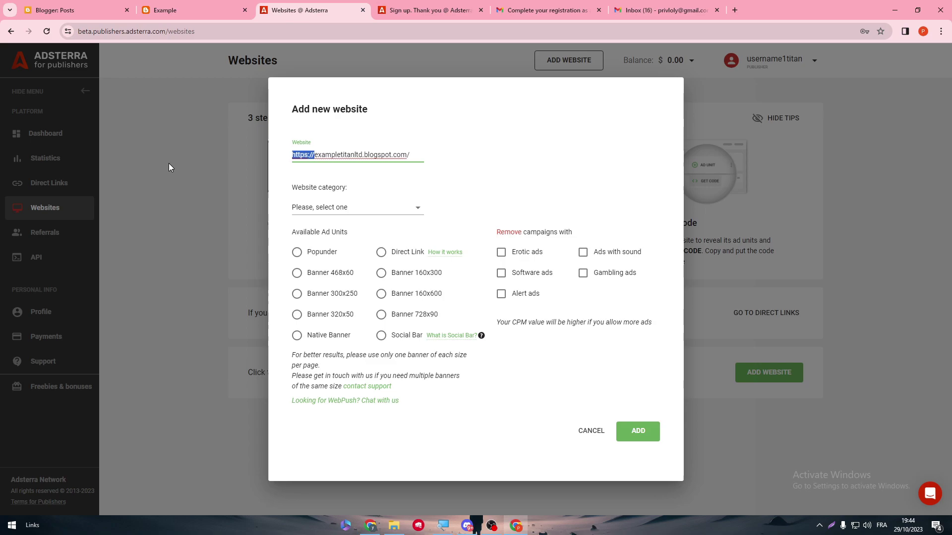
pyautogui.press('BackSpace')
pyautogui.press('BackSpace')
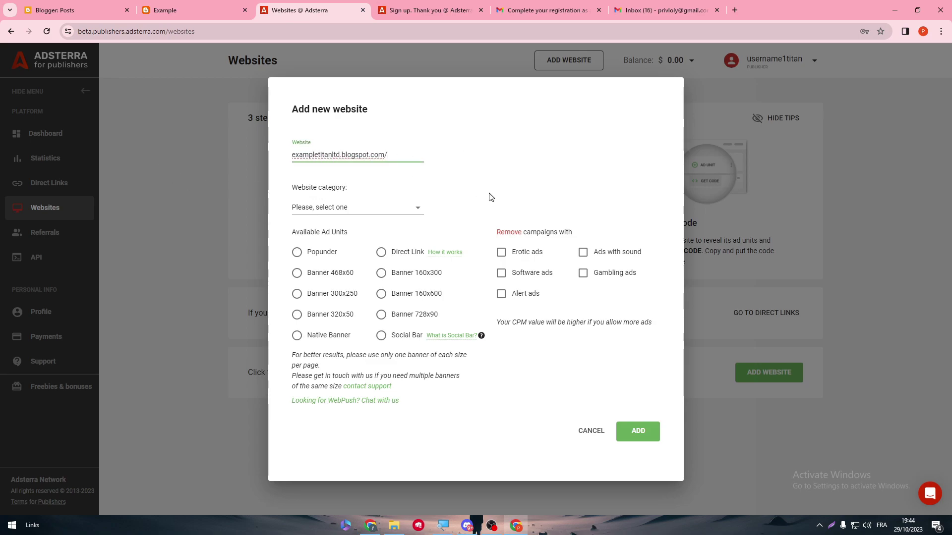
pyautogui.click(489, 196)
# - Open the Website category list and scroll through the available categories
pyautogui.click(350, 210)
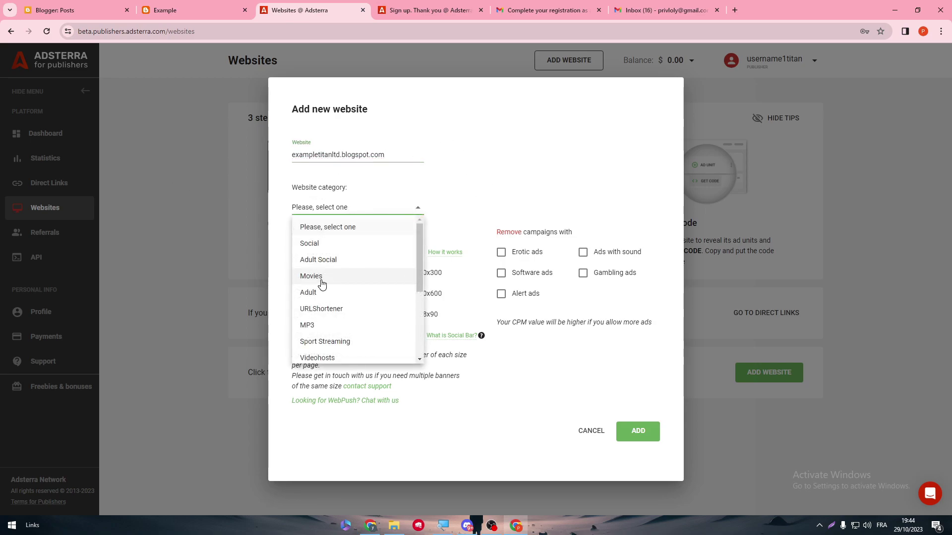
pyautogui.moveTo(419, 253); pyautogui.dragTo(411, 367)
pyautogui.moveTo(418, 331); pyautogui.dragTo(424, 239)
pyautogui.moveTo(417, 269); pyautogui.dragTo(418, 323)
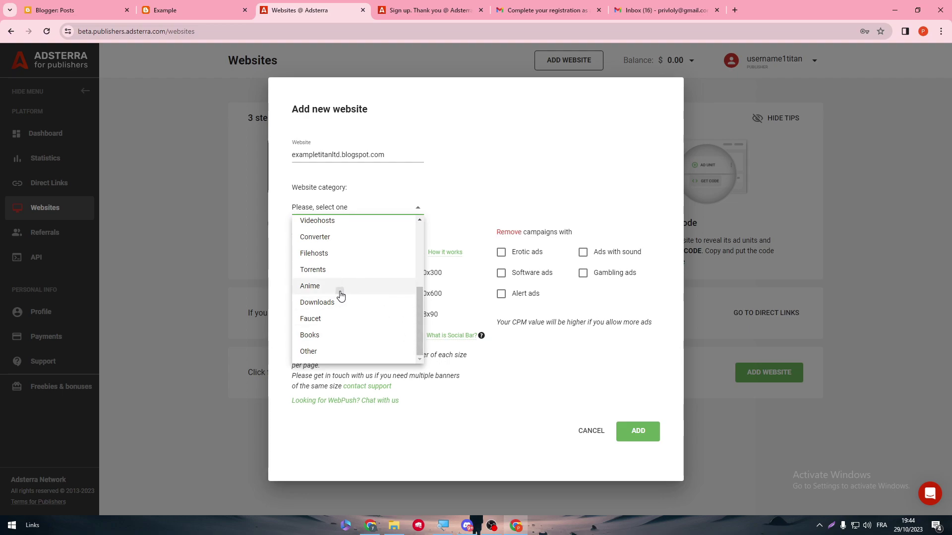
# - Set the website category to Anime and choose the 320x50 banner format
pyautogui.click(339, 287)
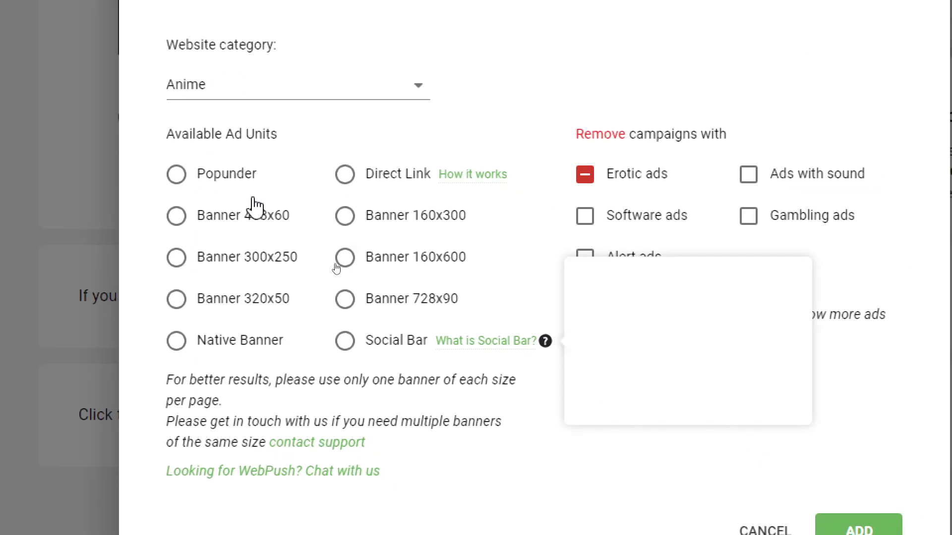
pyautogui.click(184, 183)
pyautogui.click(218, 218)
pyautogui.click(210, 258)
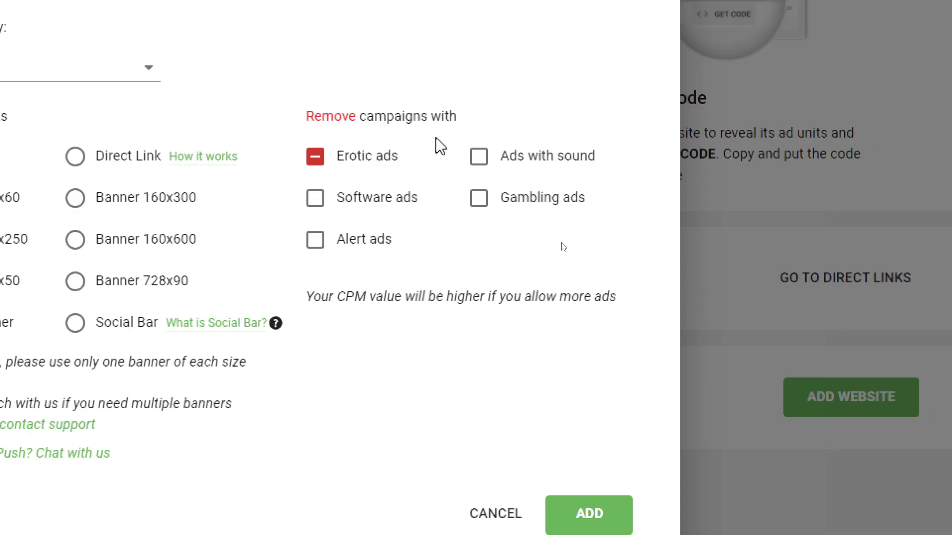
# - Exclude Software, Alert and Ads with sound campaigns, then submit the website for approval
pyautogui.moveTo(276, 298)
pyautogui.click(396, 150)
pyautogui.click(392, 191)
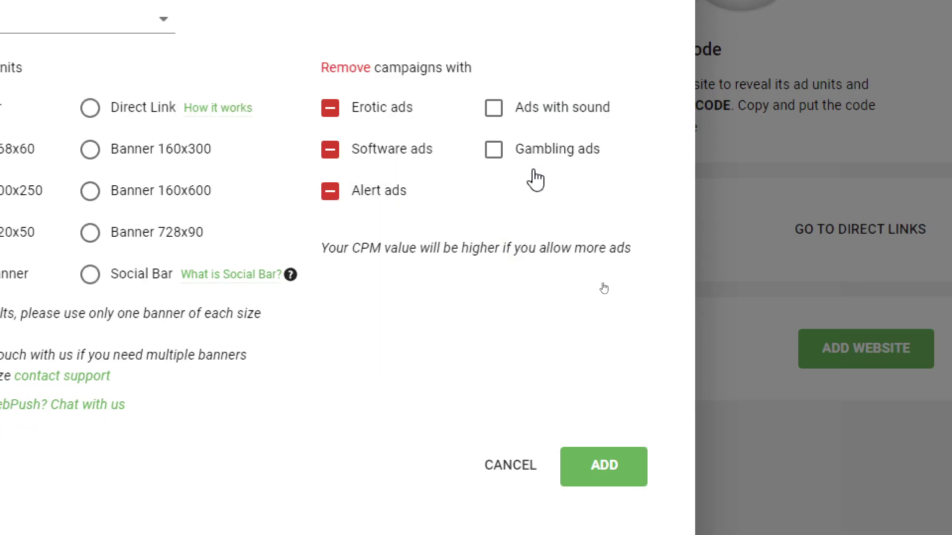
pyautogui.click(532, 154)
pyautogui.click(548, 115)
pyautogui.click(548, 153)
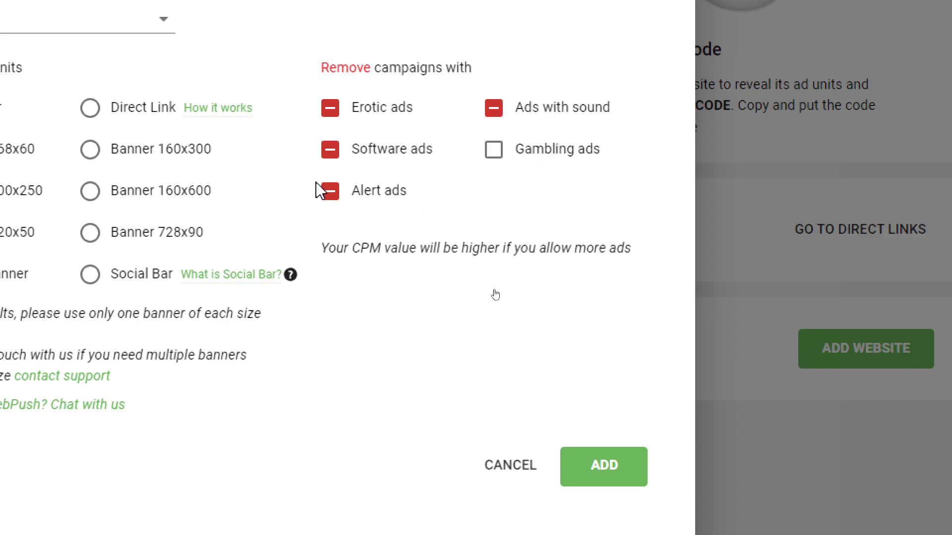
pyautogui.click(597, 472)
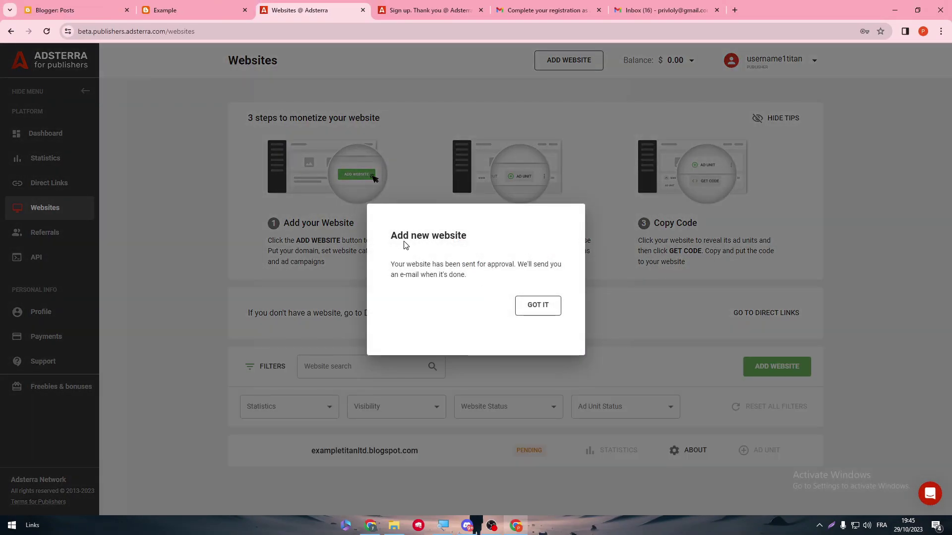
# - Dismiss the sent-for-approval notice about the approval e-mail
pyautogui.moveTo(391, 274); pyautogui.dragTo(481, 284)
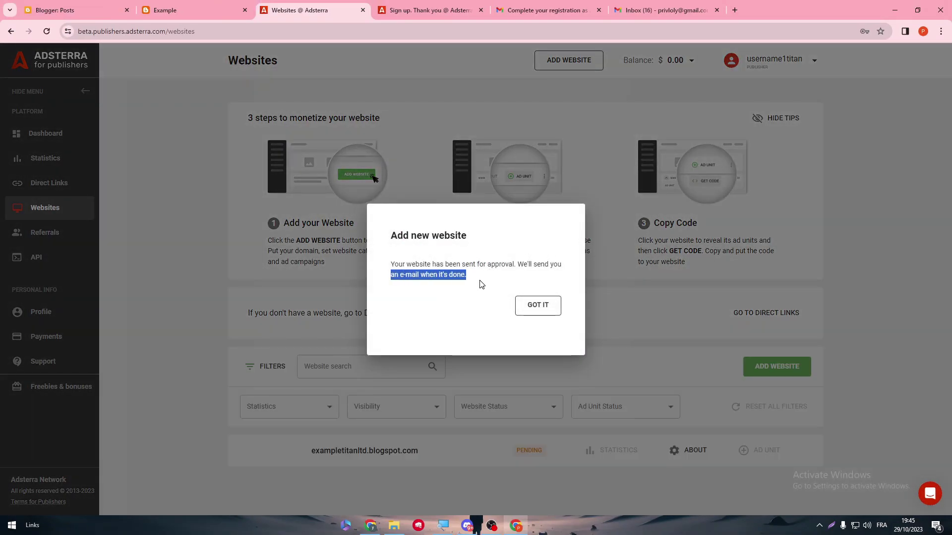
pyautogui.click(481, 284)
pyautogui.click(531, 304)
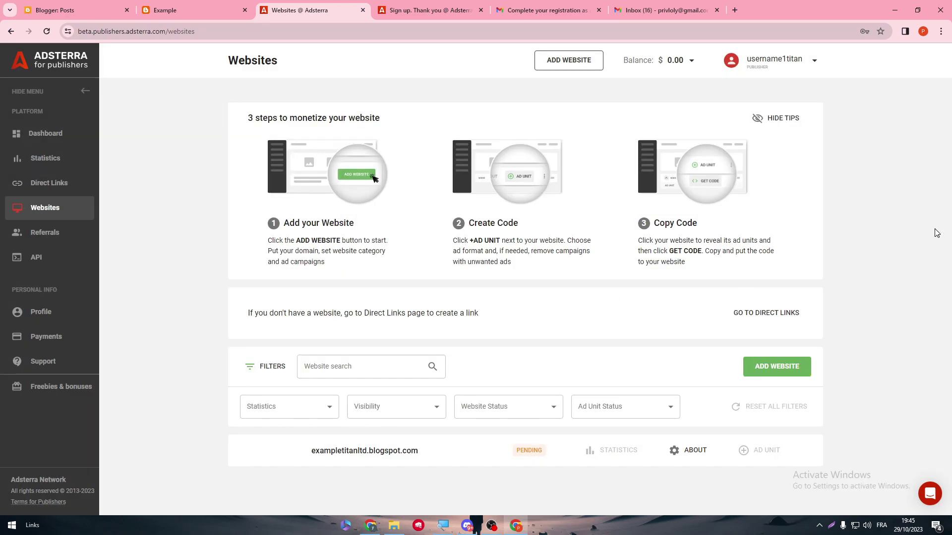
# - Review the Copy Code tip and the pending exampletitanltd.blogspot.com entry in the Websites list
pyautogui.moveTo(934, 231); pyautogui.dragTo(931, 282)
pyautogui.click(931, 233)
pyautogui.moveTo(932, 241); pyautogui.dragTo(640, 223)
pyautogui.click(428, 474)
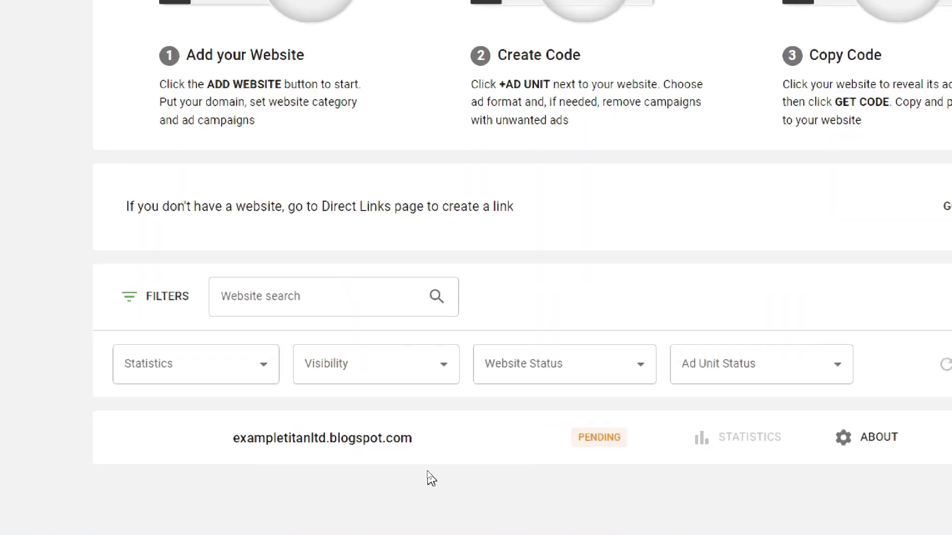
pyautogui.moveTo(240, 442); pyautogui.dragTo(447, 432)
pyautogui.click(576, 445)
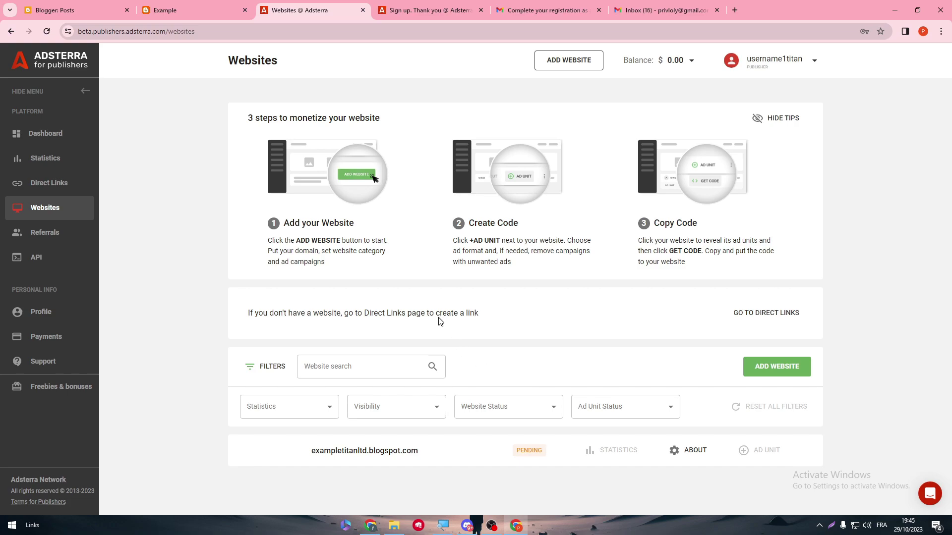
pyautogui.click(174, 8)
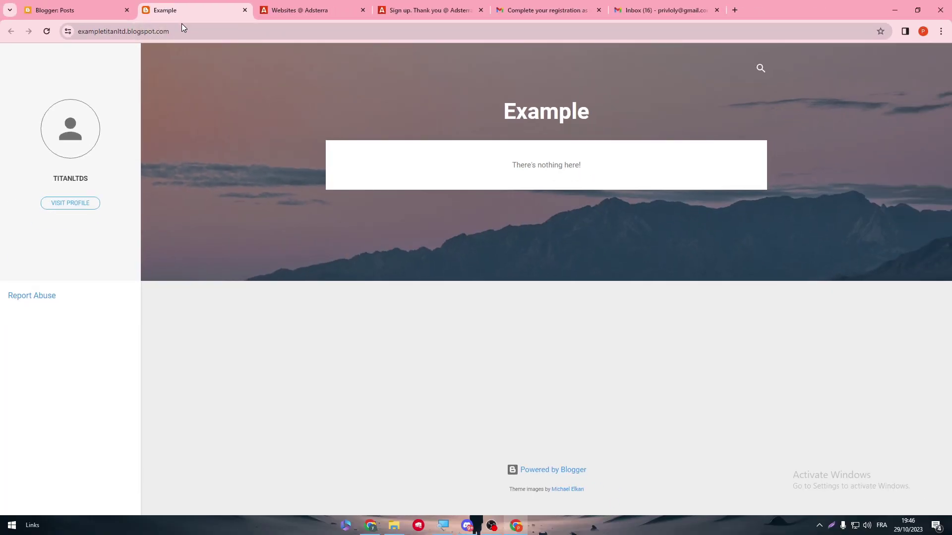
pyautogui.click(100, 31)
pyautogui.click(234, 132)
pyautogui.hotkey('ctrl', 'a')
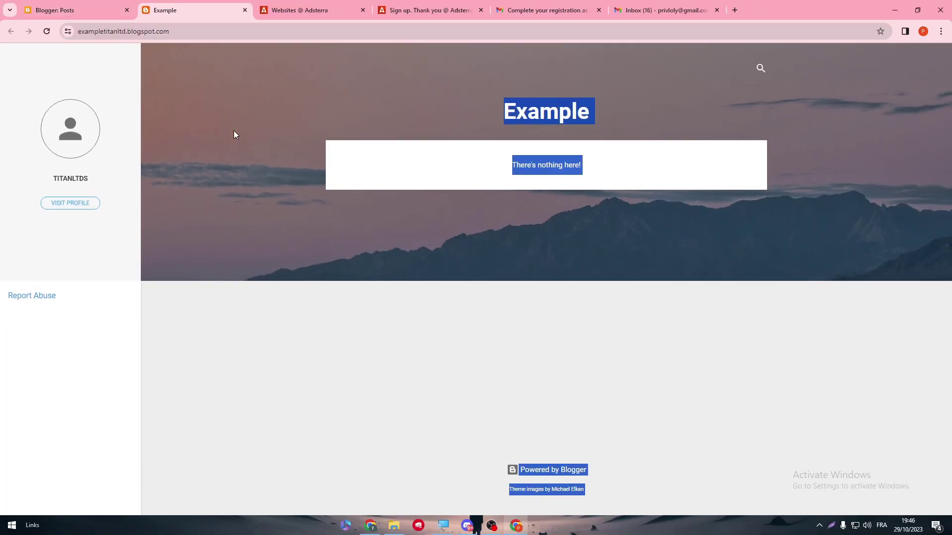
pyautogui.click(537, 223)
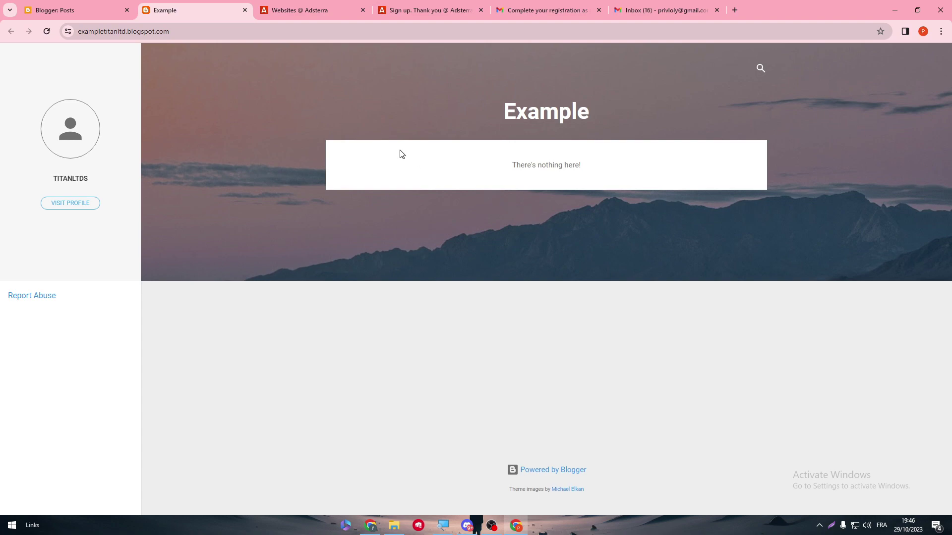
pyautogui.click(319, 6)
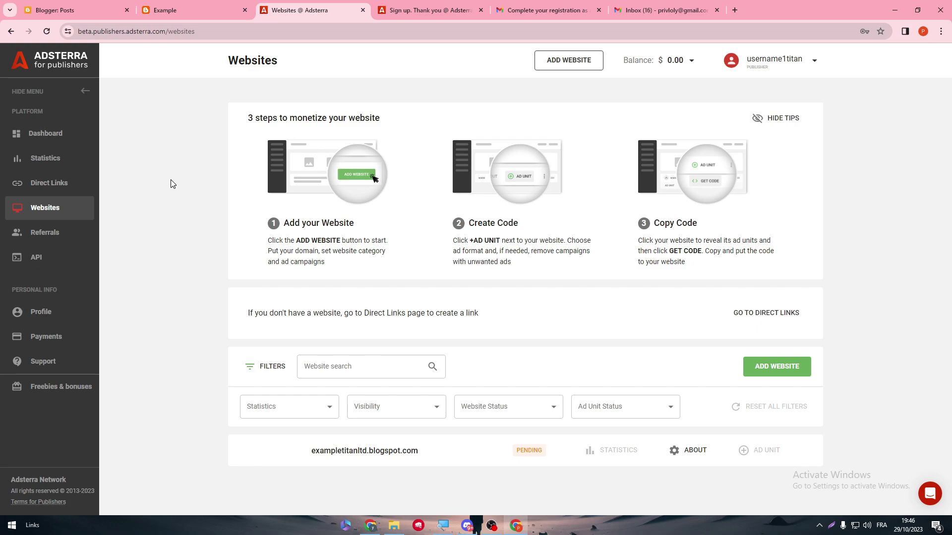
# - Glance at the Blogger posts dashboard, then return to the Adsterra Websites page
pyautogui.click(208, 9)
pyautogui.click(109, 9)
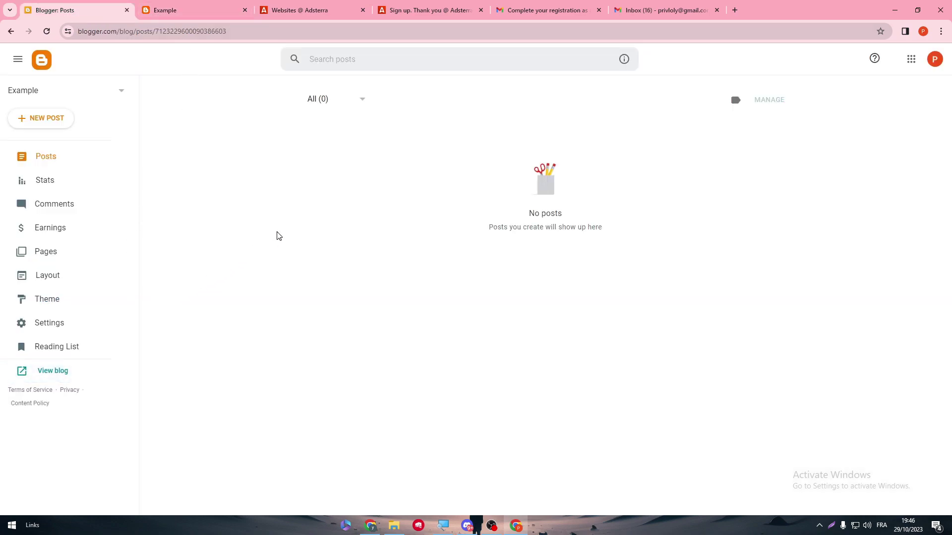
pyautogui.click(308, 9)
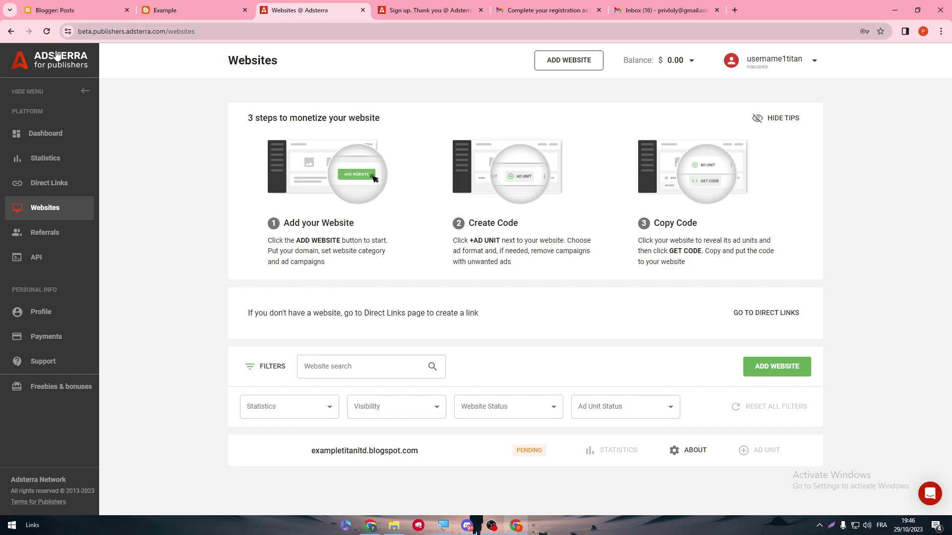
pyautogui.moveTo(429, 313); pyautogui.dragTo(406, 313)
pyautogui.click(553, 339)
# - Move the Adsterra tab into second place and switch to the Gmail inbox
pyautogui.click(168, 10)
pyautogui.click(79, 10)
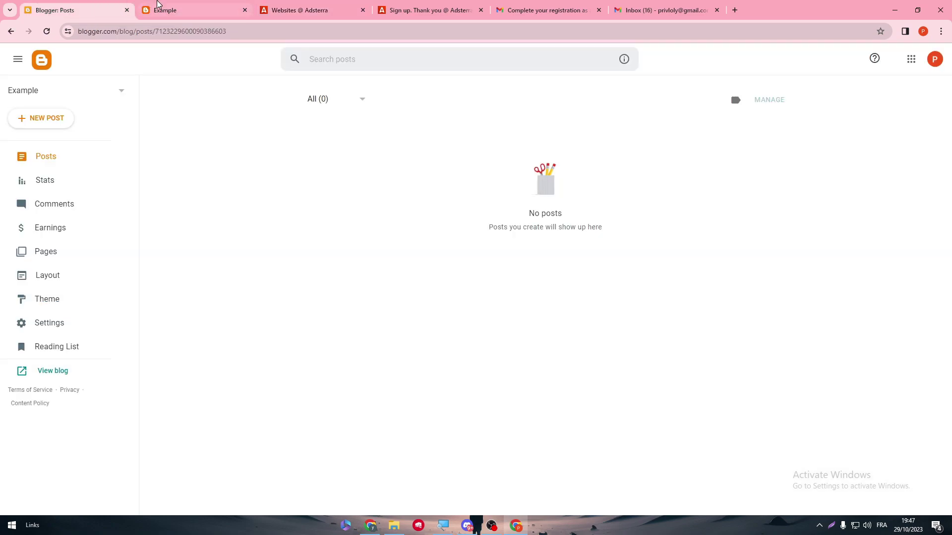
pyautogui.click(300, 10)
pyautogui.moveTo(300, 10); pyautogui.dragTo(183, 10)
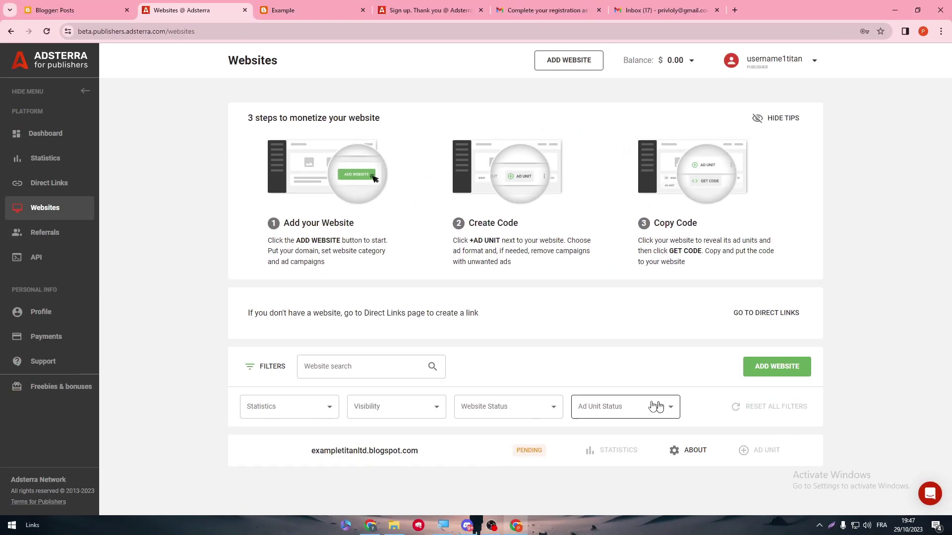
pyautogui.click(315, 10)
pyautogui.hotkey('ctrl', 'shift', 'Tab')
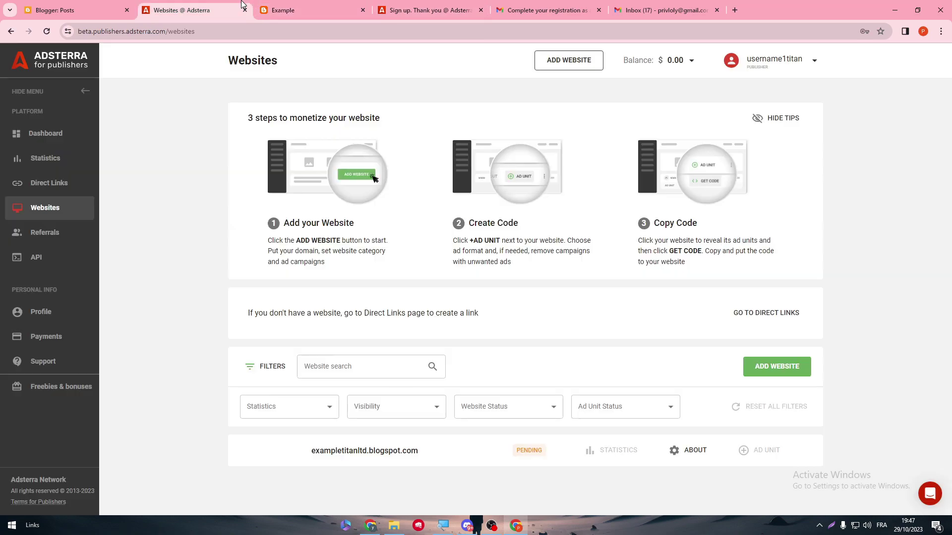
pyautogui.click(510, 5)
# - Open Adsterra's 'Your domains were approved' e-mail from the inbox
pyautogui.click(102, 122)
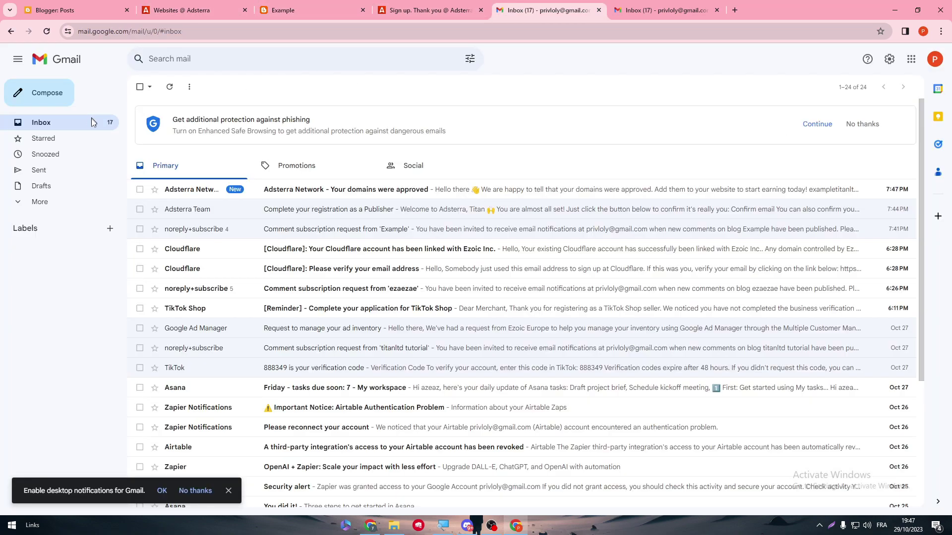
pyautogui.click(221, 192)
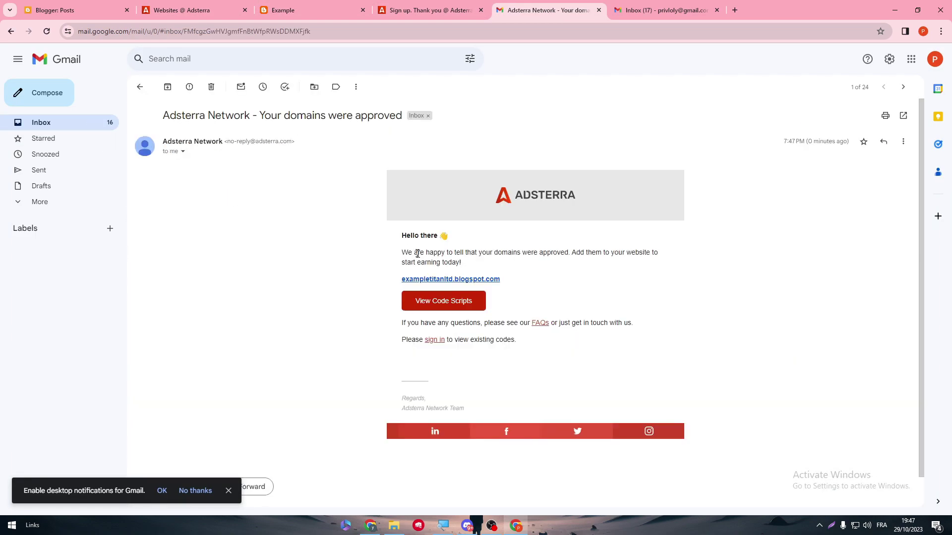
pyautogui.moveTo(407, 252); pyautogui.dragTo(519, 261)
pyautogui.click(533, 254)
# - Open the site's ad code scripts and select the whole 320x50 iframe sync script
pyautogui.moveTo(455, 254); pyautogui.dragTo(547, 254)
pyautogui.click(545, 270)
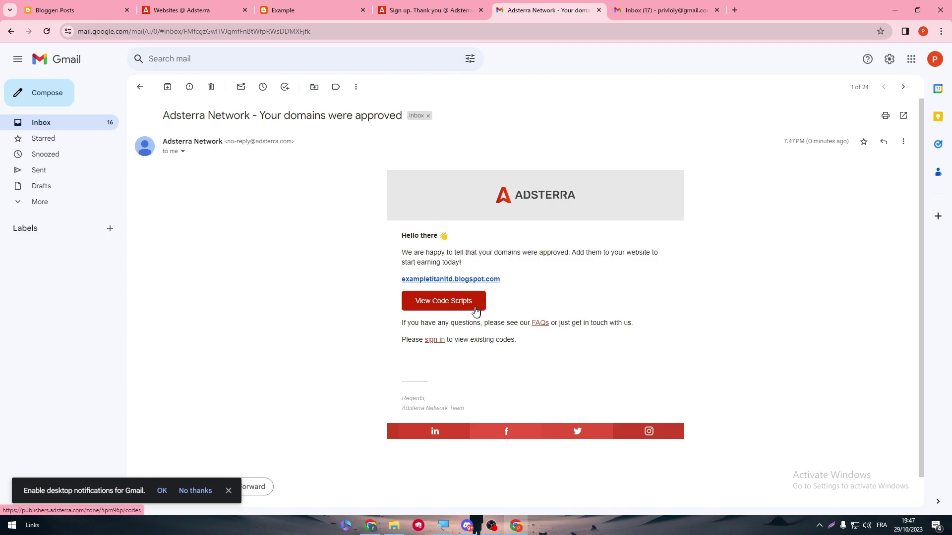
pyautogui.click(448, 303)
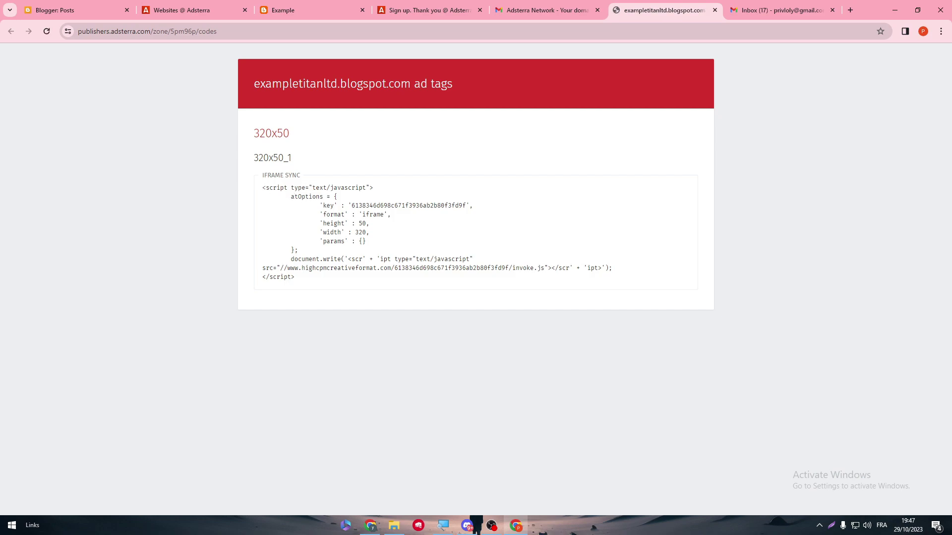
pyautogui.moveTo(262, 187); pyautogui.dragTo(352, 289)
pyautogui.hotkey('ctrl', 'c')
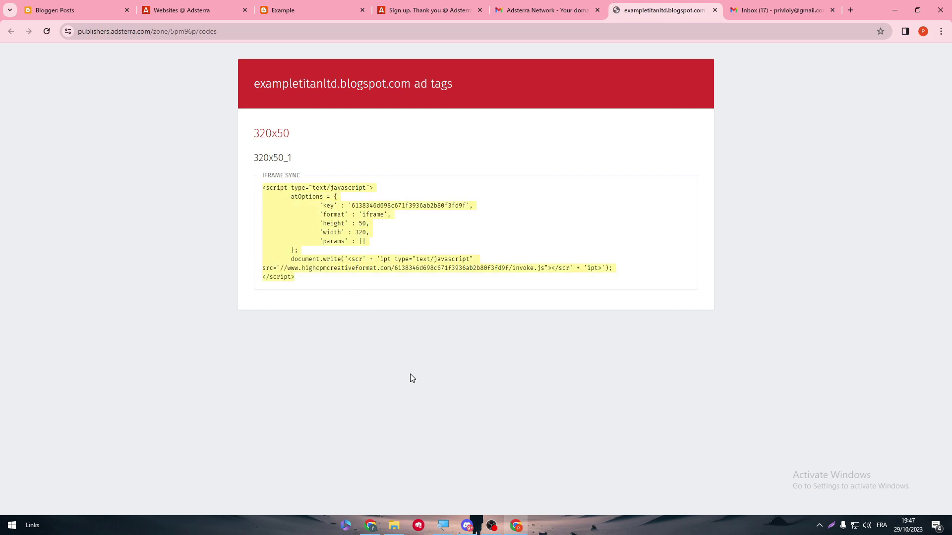
# - Open the Blogger theme's HTML editor
pyautogui.click(74, 10)
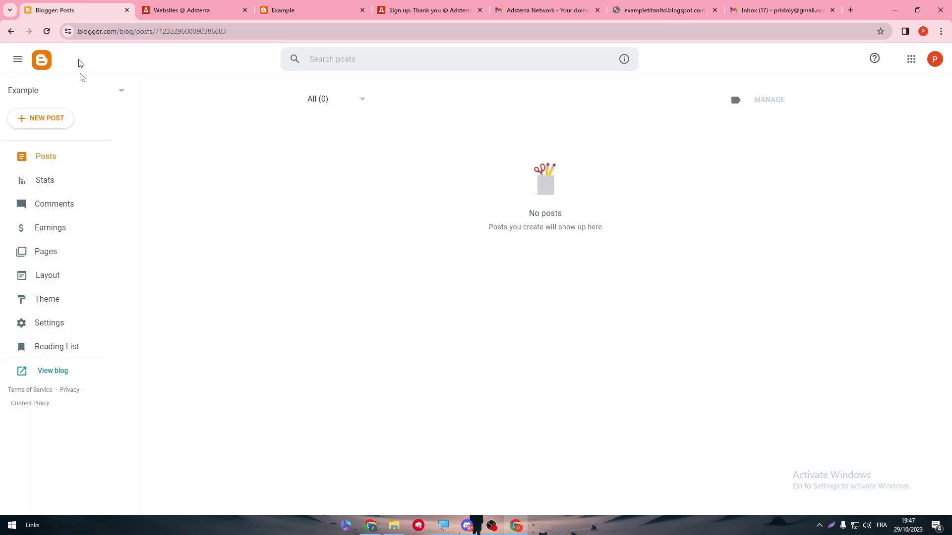
pyautogui.click(49, 323)
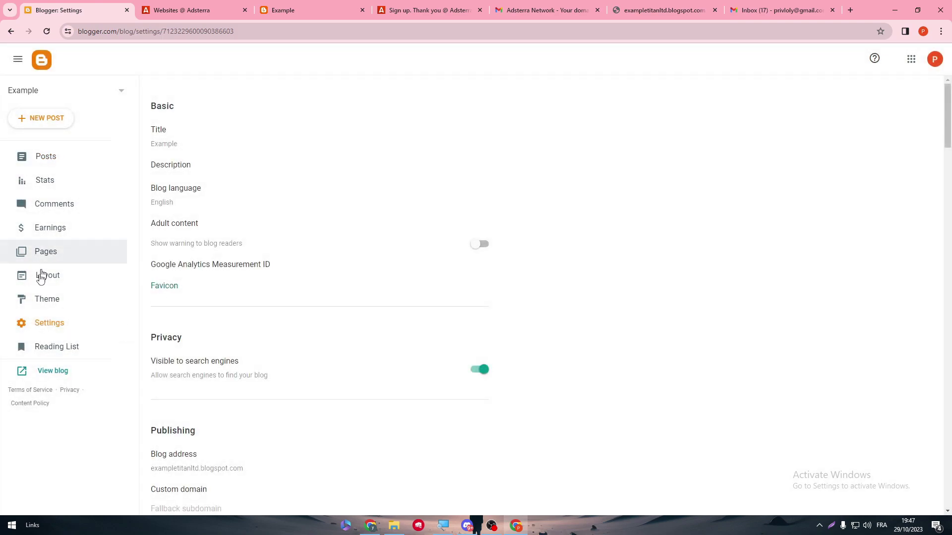
pyautogui.click(47, 298)
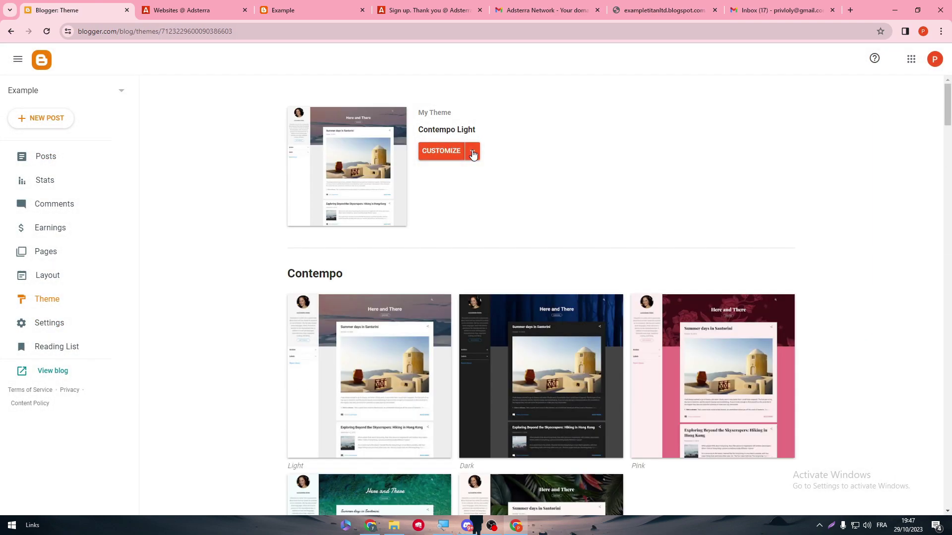
pyautogui.click(472, 151)
pyautogui.click(403, 227)
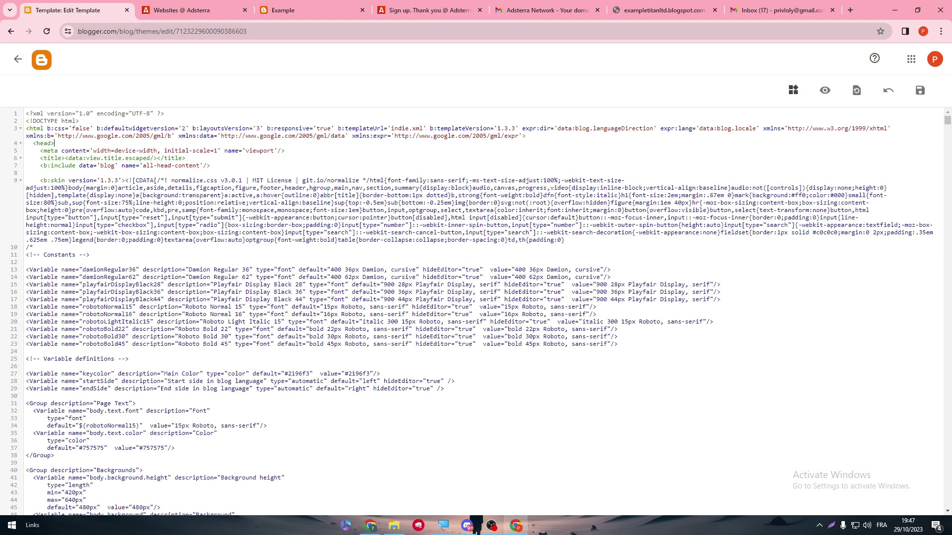
# - Paste the Adsterra 320x50 script on a new line after <head> and save the template
pyautogui.press('Return')
pyautogui.hotkey('ctrl', 'v')
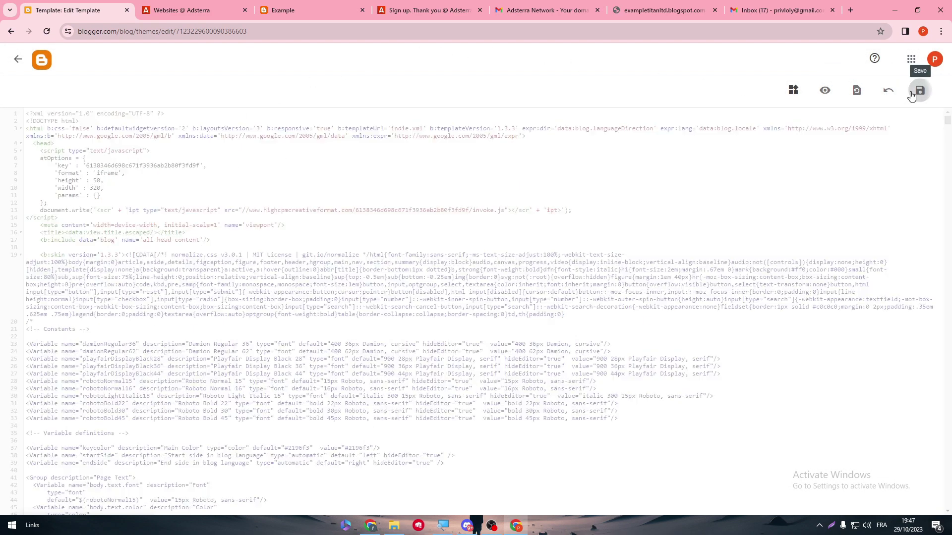
pyautogui.click(918, 91)
# - Refresh the Websites list, expand exampletitanltd.blogspot.com, and open its Banner 320x50 statistics
pyautogui.click(228, 8)
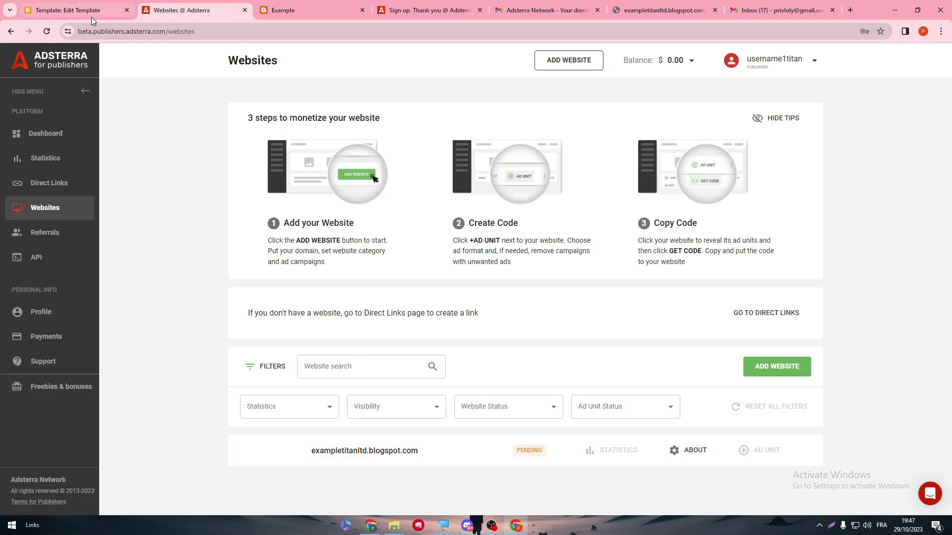
pyautogui.click(46, 32)
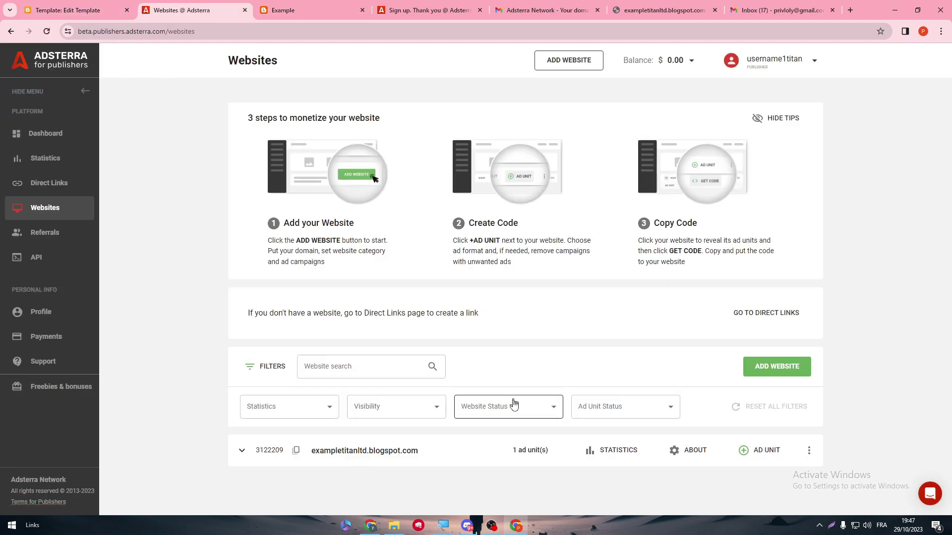
pyautogui.click(555, 454)
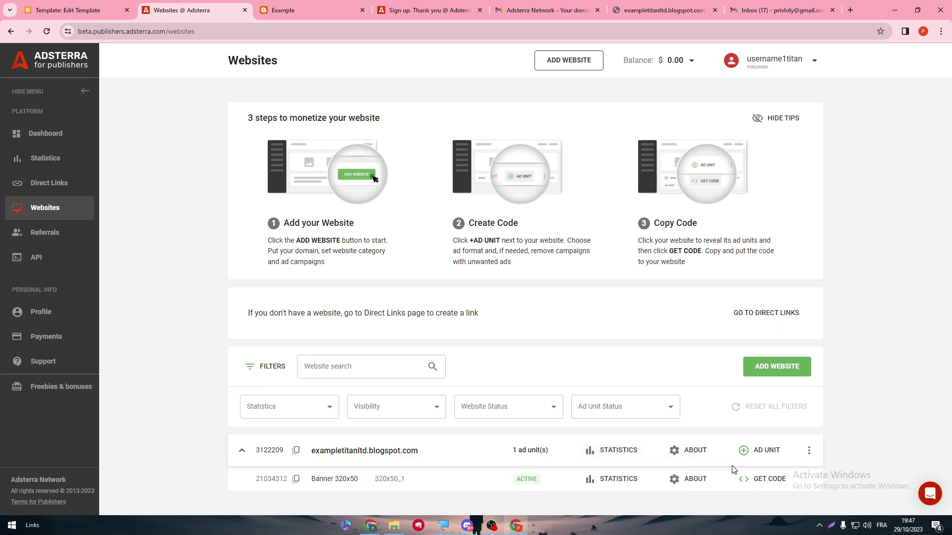
pyautogui.click(615, 484)
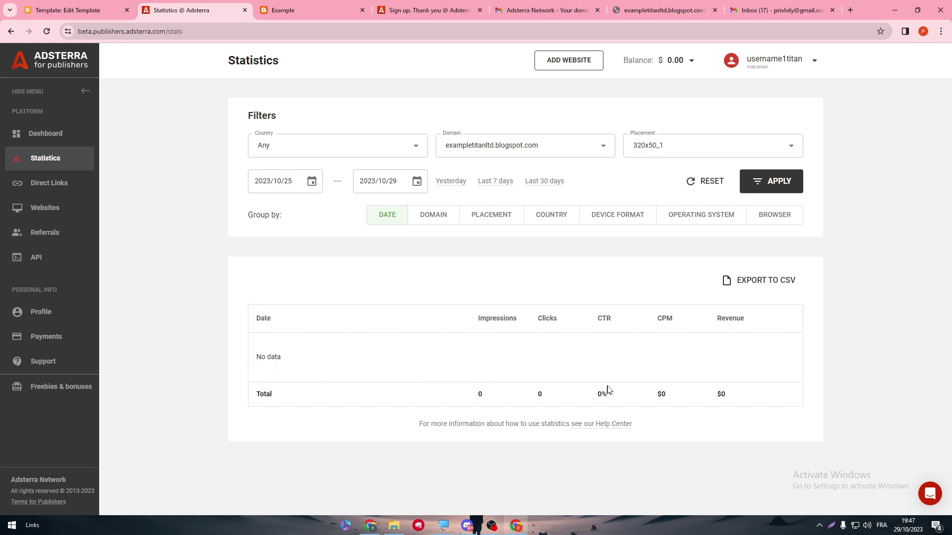
# - Clear the country filter on the empty 320x50 statistics report
pyautogui.moveTo(602, 394); pyautogui.dragTo(511, 411)
pyautogui.click(511, 411)
pyautogui.click(403, 146)
pyautogui.click(68, 10)
pyautogui.click(181, 10)
# - Reload the live blog to load the ad, then open Adsterra's Websites list
pyautogui.click(63, 5)
pyautogui.click(307, 10)
pyautogui.click(46, 32)
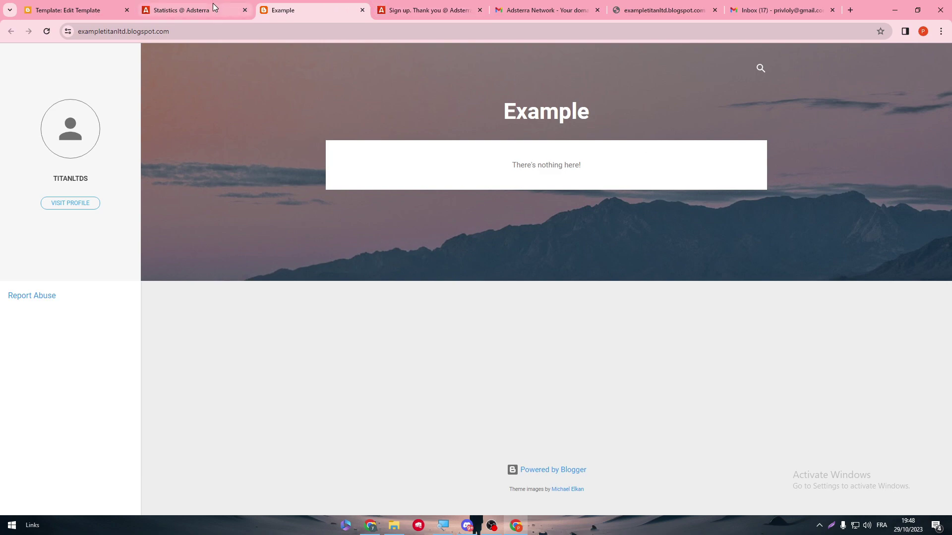
pyautogui.click(192, 6)
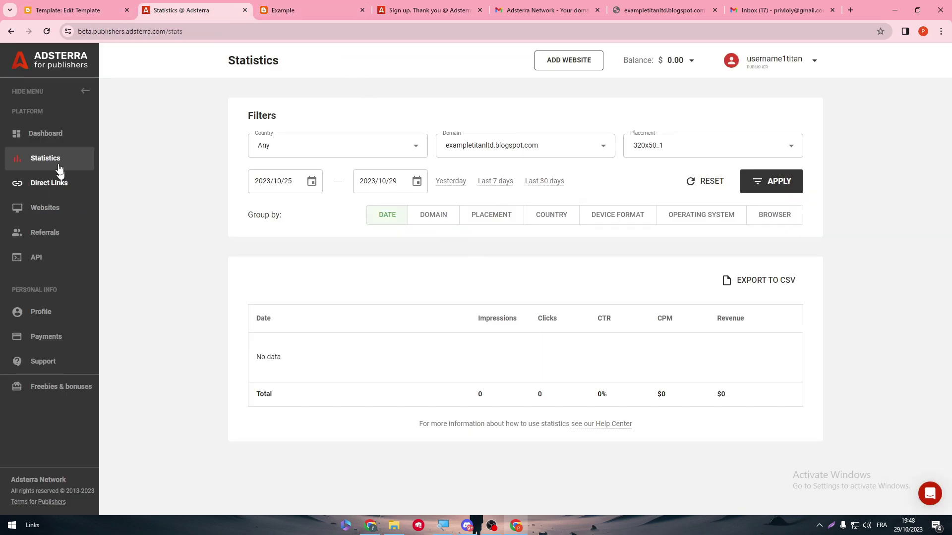
pyautogui.click(60, 208)
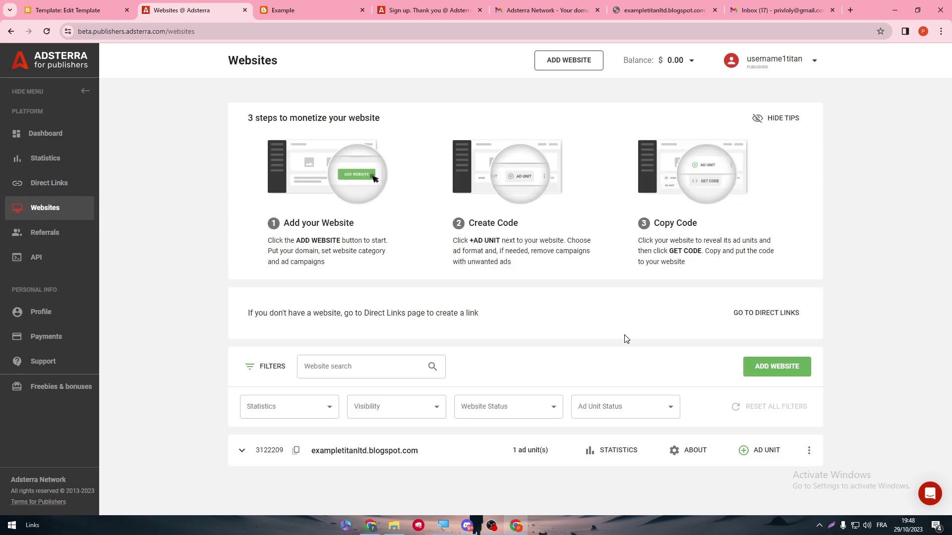
# - Try Banner 468x60 and Direct Link as a new ad unit, cancel, and open the row's three-dot menu
pyautogui.moveTo(781, 338); pyautogui.dragTo(852, 453)
pyautogui.click(851, 458)
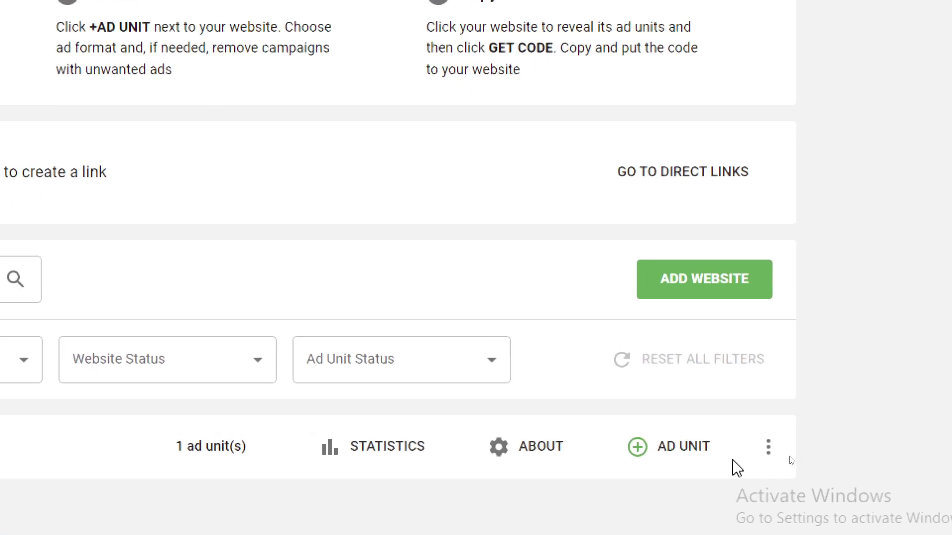
pyautogui.click(755, 452)
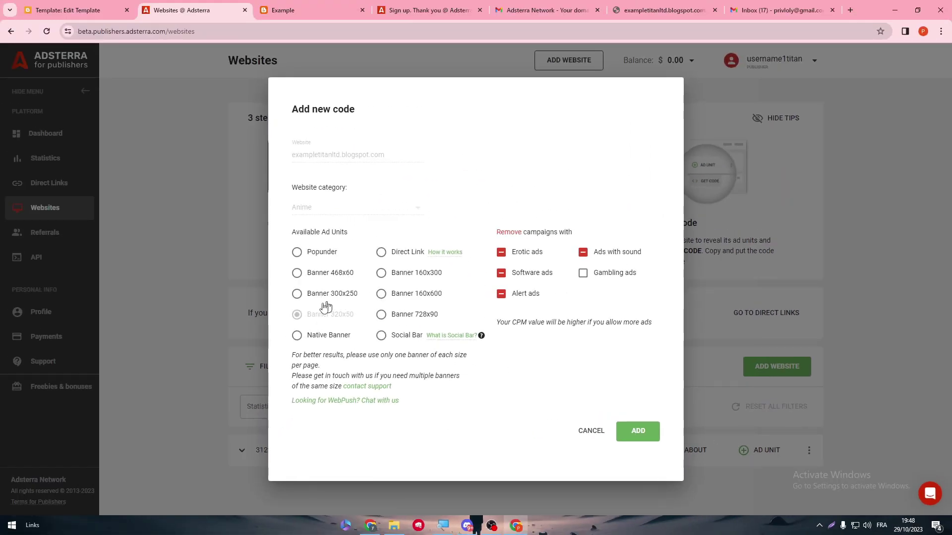
pyautogui.click(320, 276)
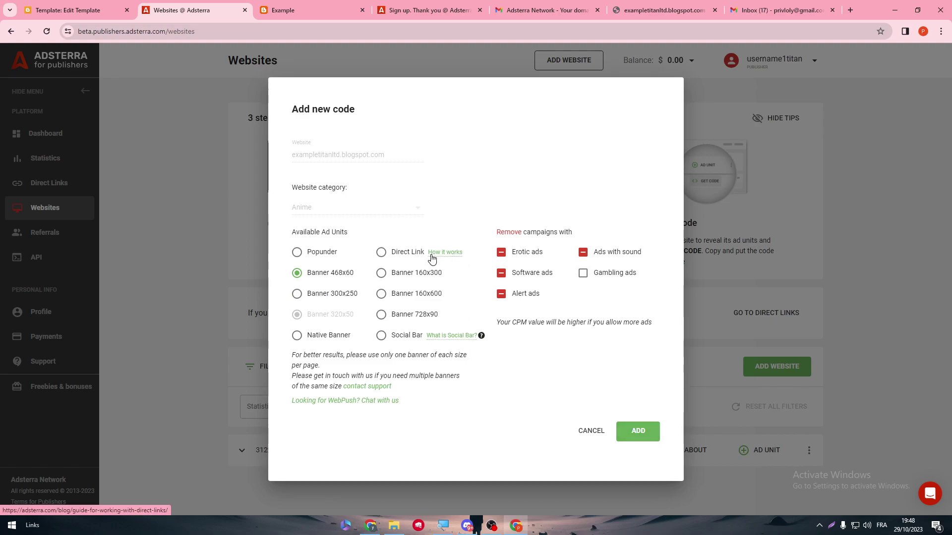
pyautogui.click(392, 253)
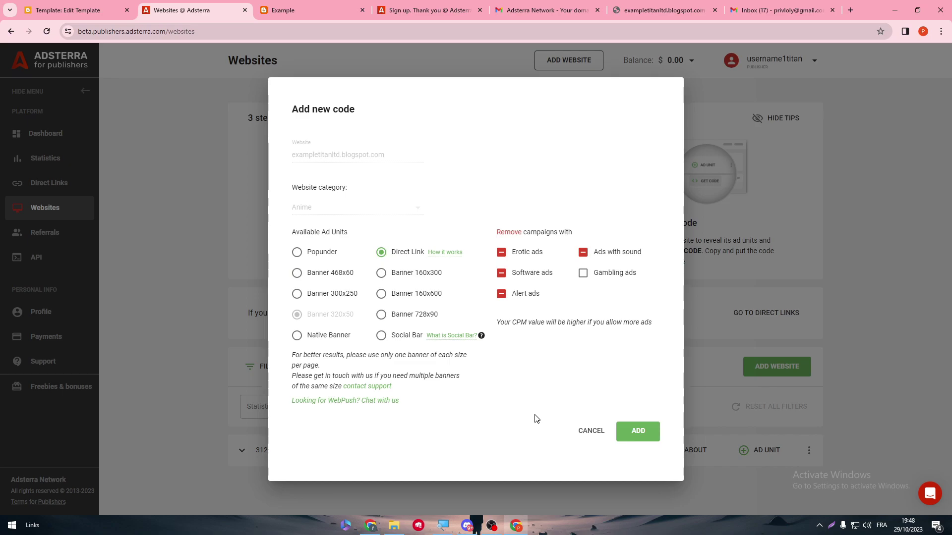
pyautogui.click(690, 102)
pyautogui.click(809, 450)
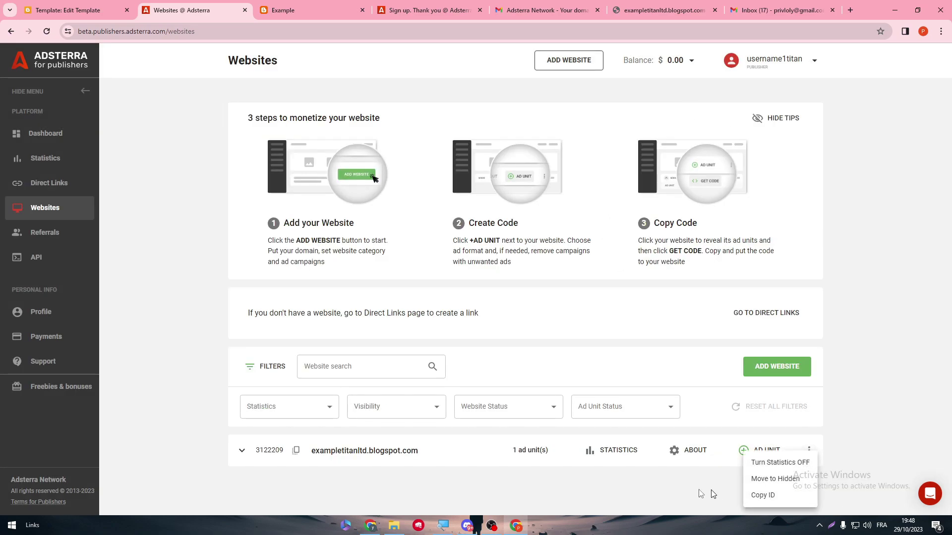
# - View the blog's About website details, close them, and go to Referrals
pyautogui.click(601, 488)
pyautogui.click(676, 451)
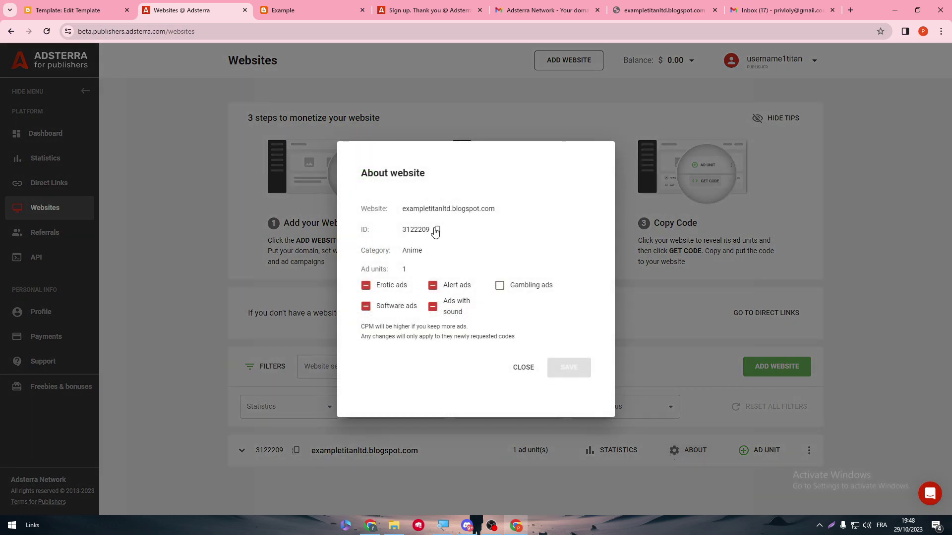
pyautogui.moveTo(403, 210); pyautogui.dragTo(557, 209)
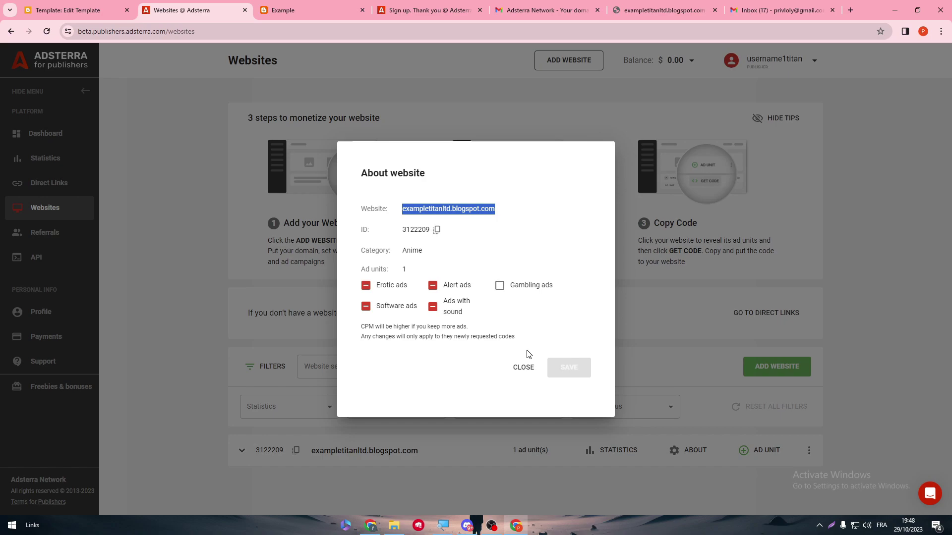
pyautogui.click(524, 367)
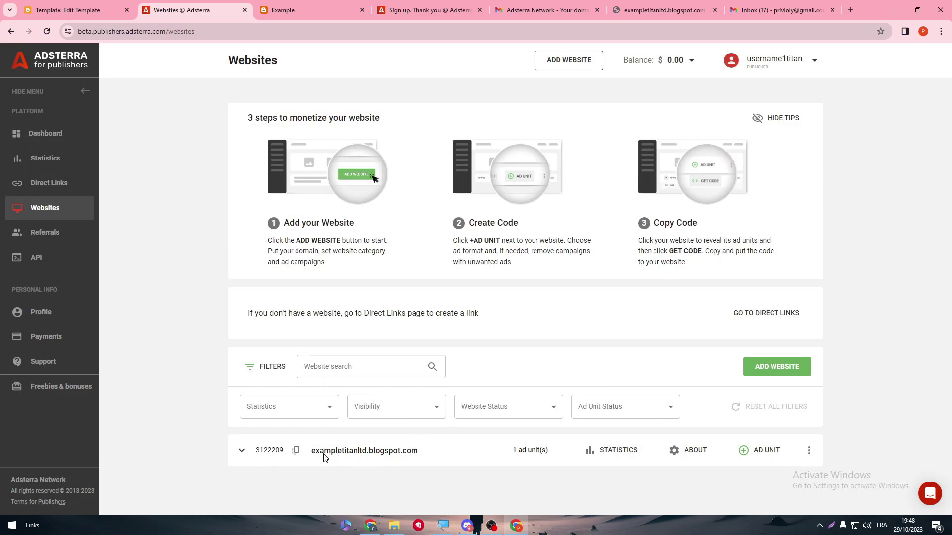
pyautogui.click(45, 237)
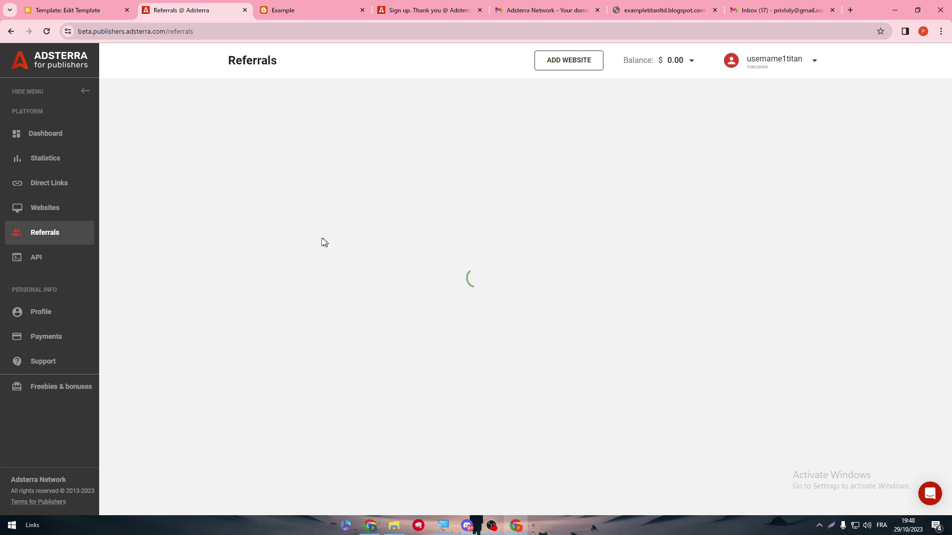
# - Recover the Dashboard from its chunk-loading error by going back, retrying, and reloading
pyautogui.click(47, 135)
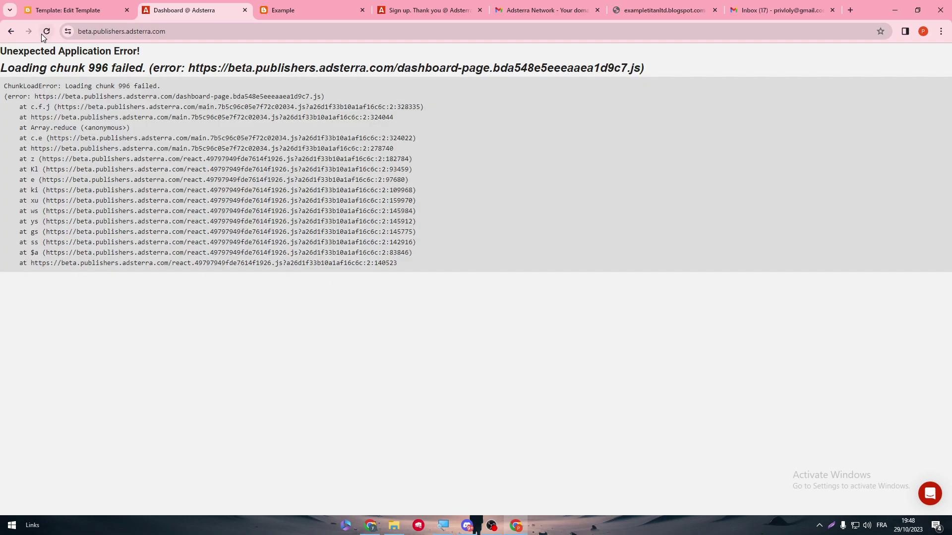
pyautogui.click(10, 32)
pyautogui.click(10, 32)
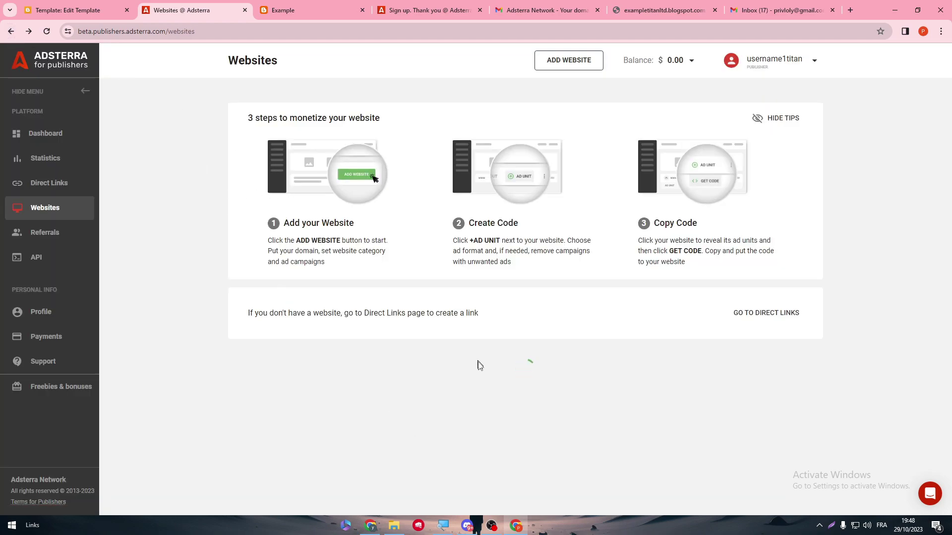
pyautogui.click(79, 142)
pyautogui.click(97, 32)
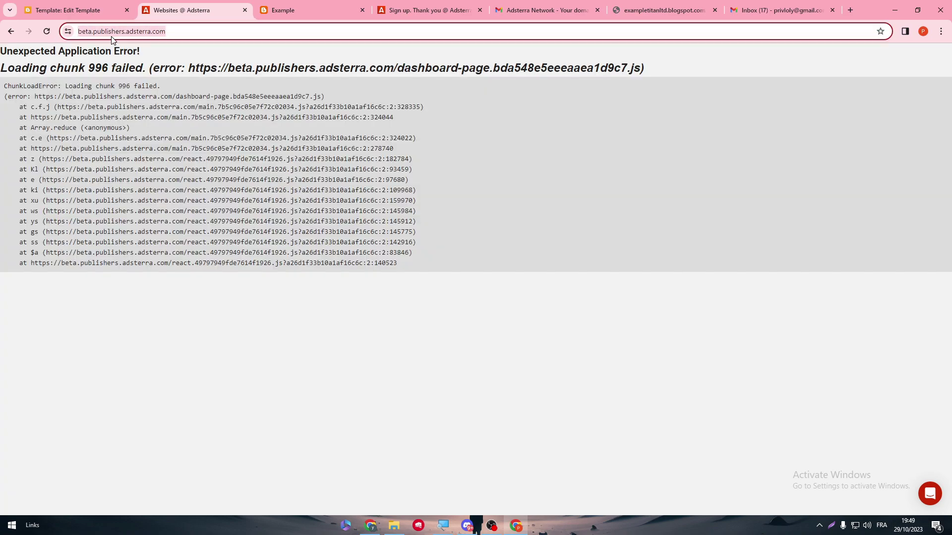
pyautogui.click(12, 32)
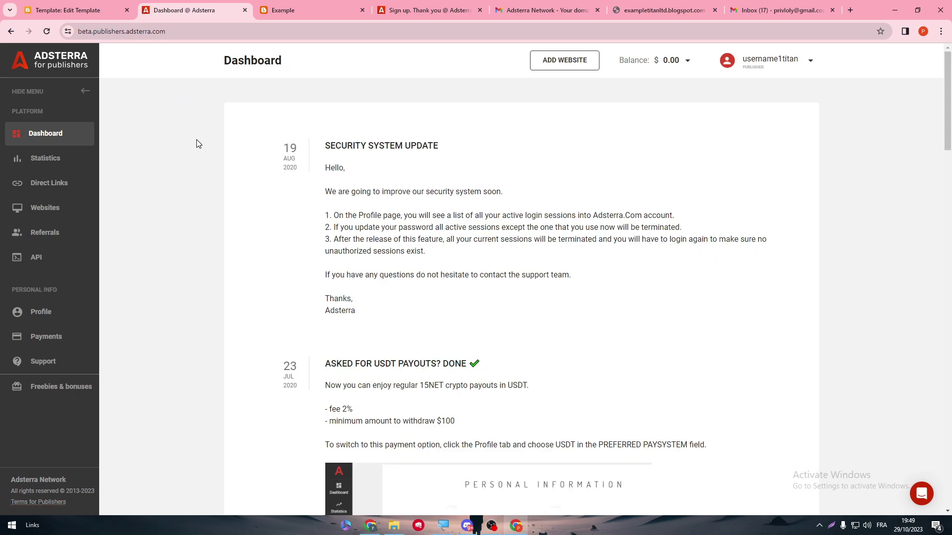
pyautogui.scroll(-20, 917, 384)
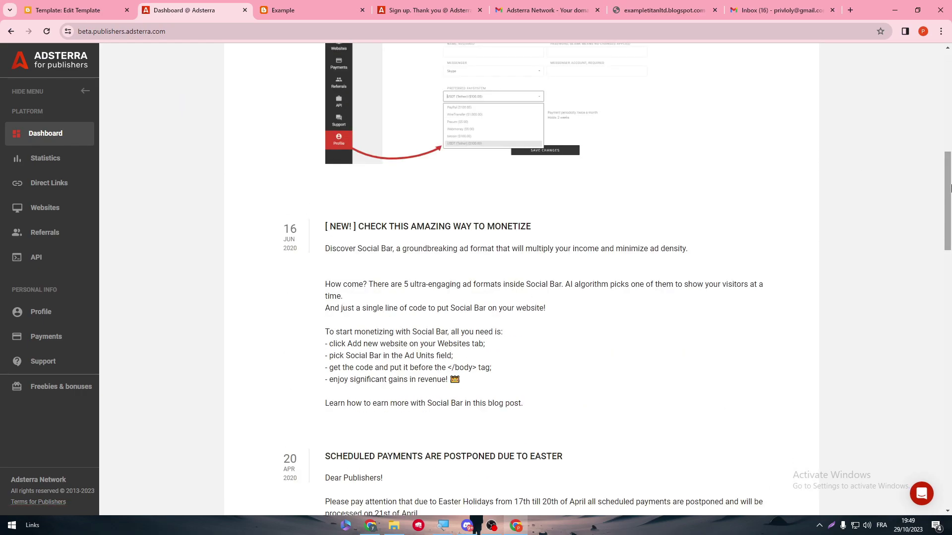
pyautogui.scroll(8, 917, 389)
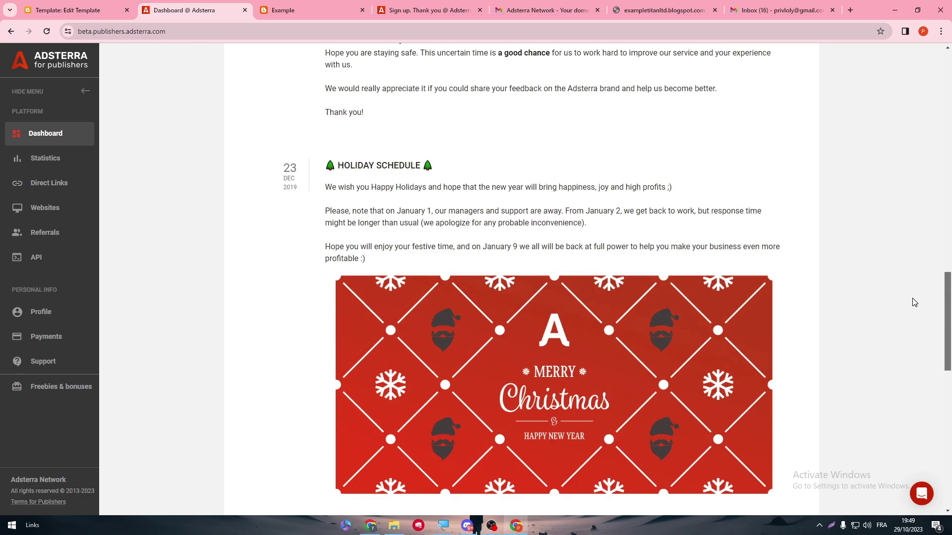
pyautogui.scroll(20, 917, 199)
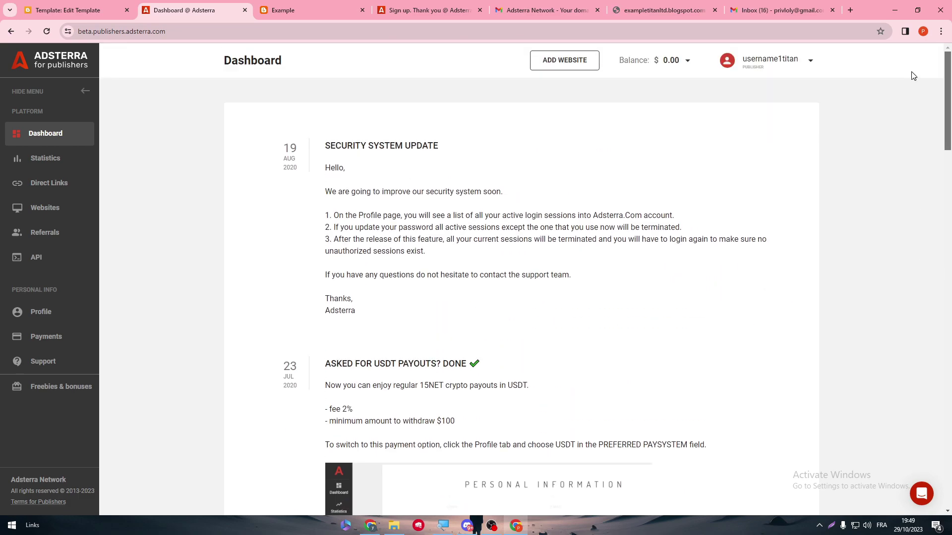